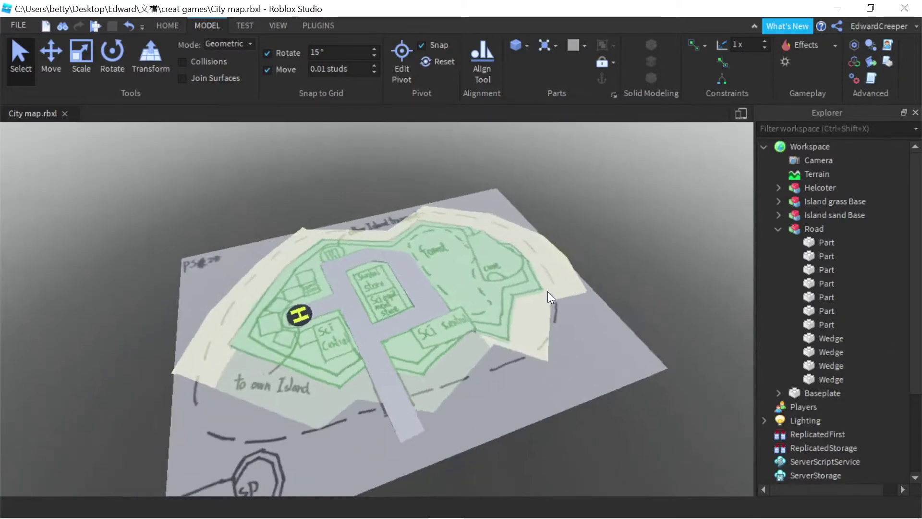
right_click_drag(548, 291, 548, 291)
scroll(495, 297, "up", 3)
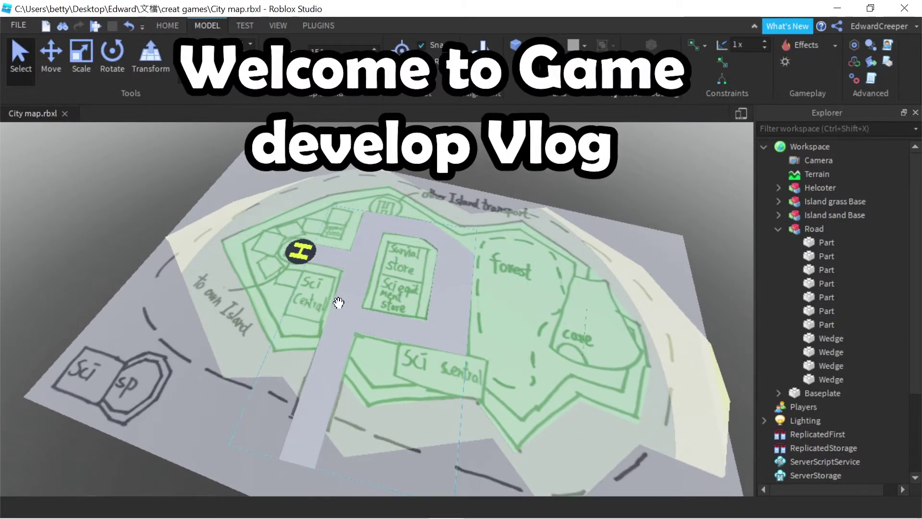
right_click_drag(328, 308, 436, 196)
scroll(467, 310, "up", 5)
scroll(436, 196, "up", 2)
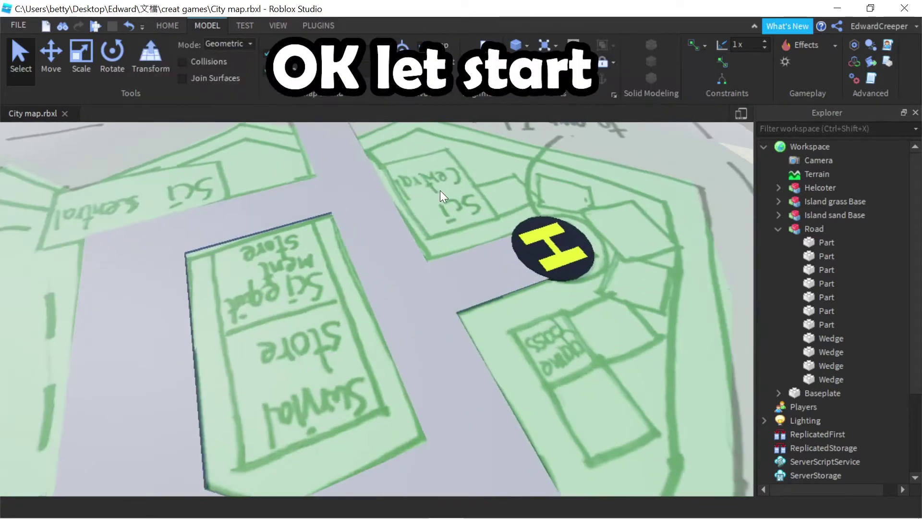
- Insert a cylinder part near the Game pass plot and rotate it upright
right_click_drag(440, 190, 434, 192)
key("w")
left_click(527, 46)
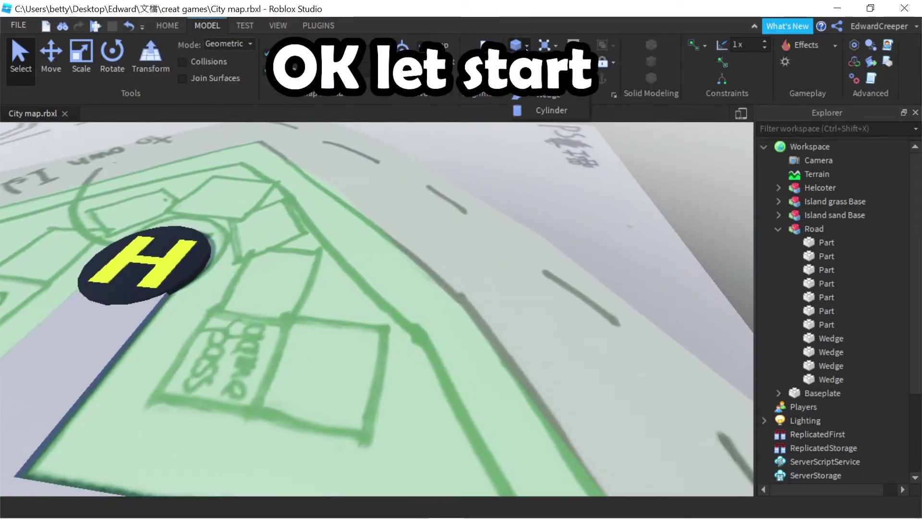
left_click(520, 110)
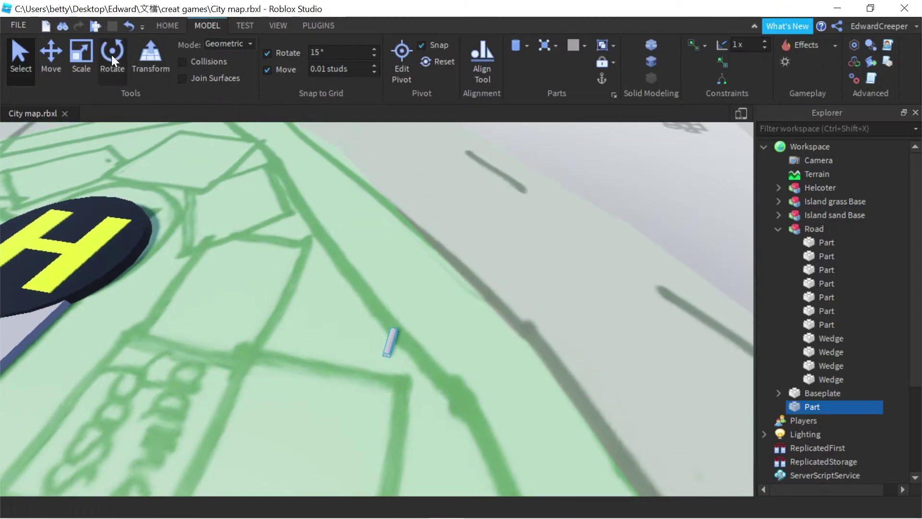
left_click(111, 54)
right_click_drag(357, 293, 359, 302)
left_click_drag(345, 371, 355, 380)
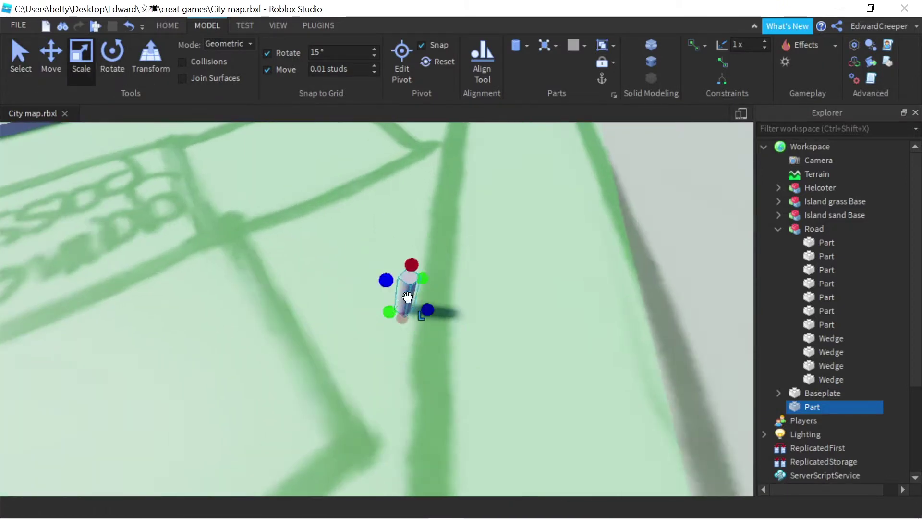
- Show the object properties alongside the 3D view for the selected cylinder
left_click(278, 25)
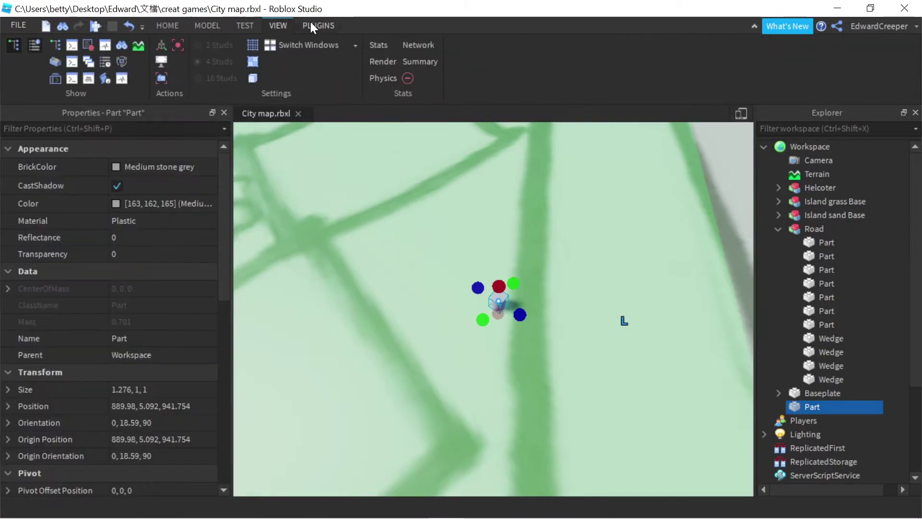
left_click(167, 26)
- Edit the cylinder's Size and widen it into a low round post about 2 studs high
scroll(192, 264, "down", 3)
scroll(360, 305, "down", 5)
left_click(364, 354)
key("ctrl+z")
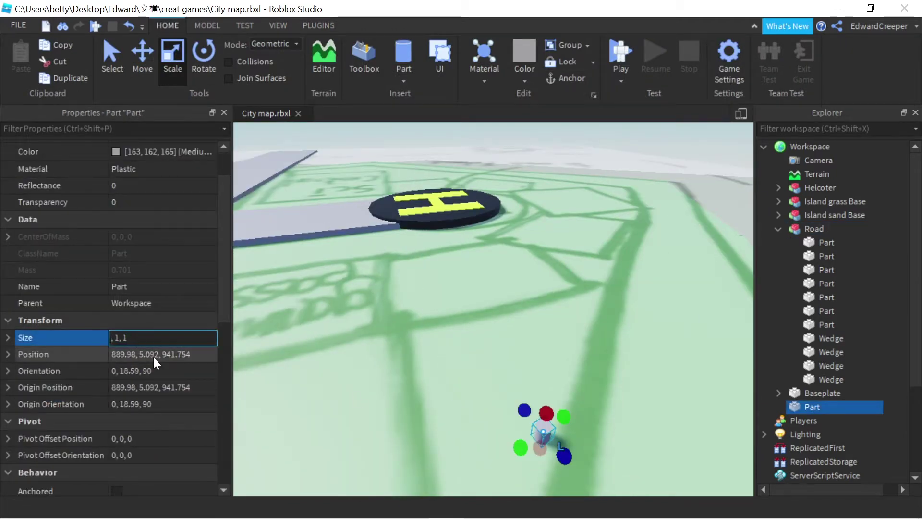
type("5")
key("Return")
right_click_drag(365, 307, 382, 317)
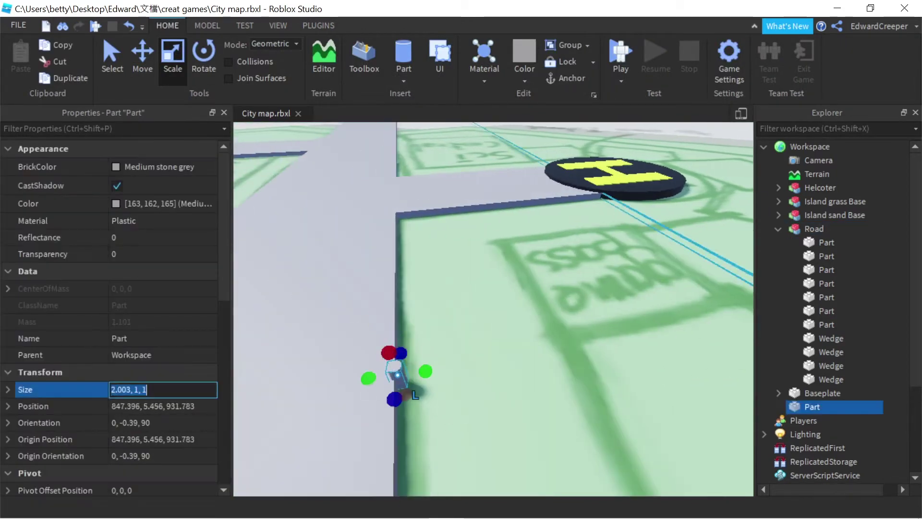
left_click_drag(595, 337, 620, 365)
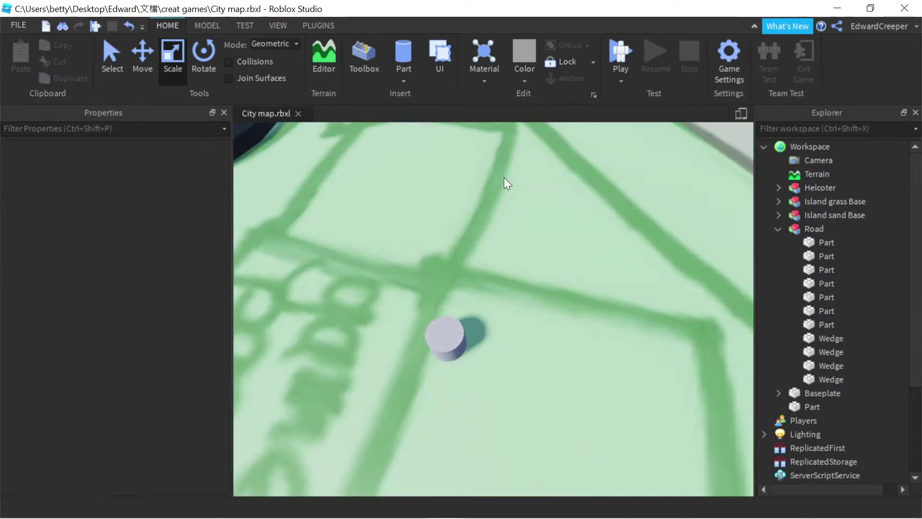
- Insert a block against the cylinder and resize its footprint to about 2.56 by 3.33 studs
left_click(403, 81)
left_click(413, 105)
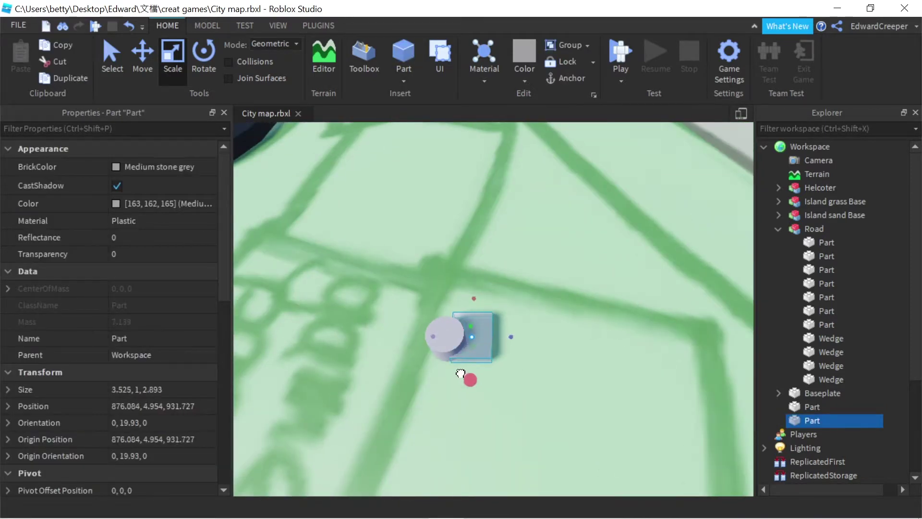
right_click_drag(461, 374, 539, 370)
scroll(540, 370, "up", 3)
left_click_drag(558, 385, 552, 382)
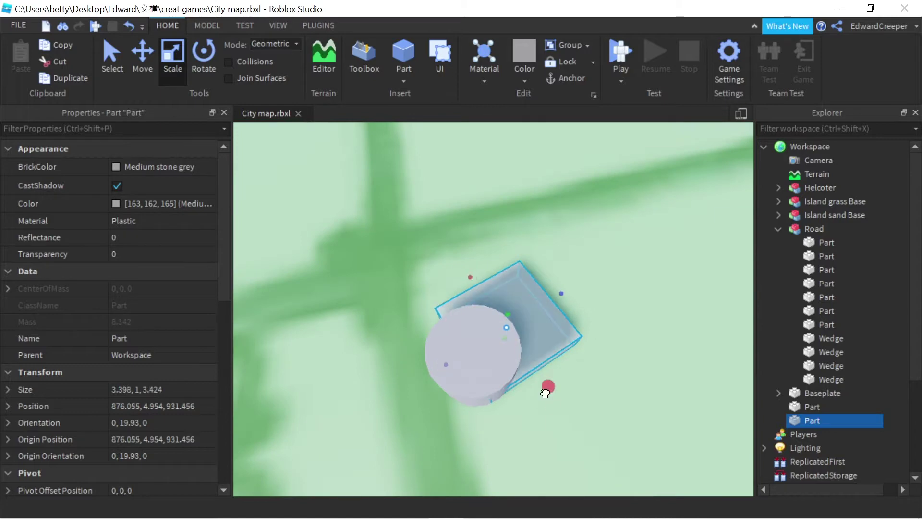
right_click_drag(550, 391, 361, 257)
left_click_drag(360, 257, 418, 301)
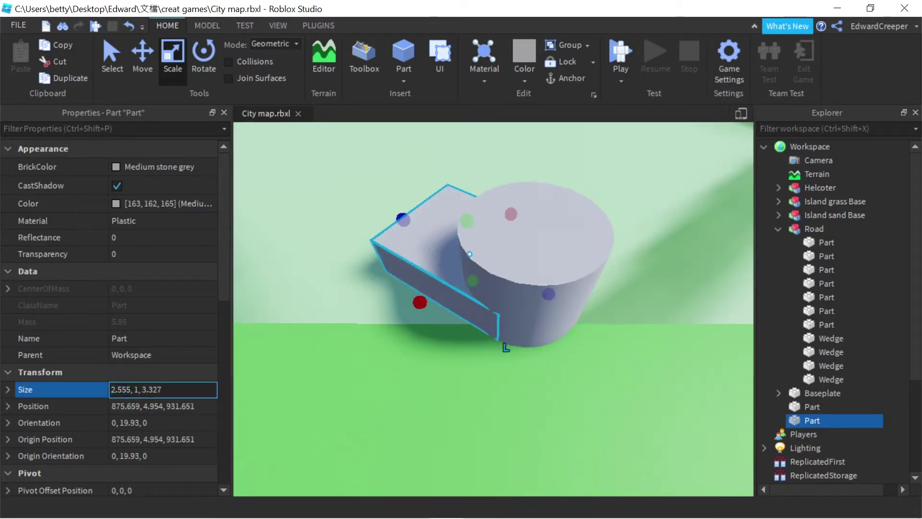
- Make the block 2 studs high, level with the cylinder's top, and trim its width to about 2.57 studs
scroll(426, 406, "up", 3)
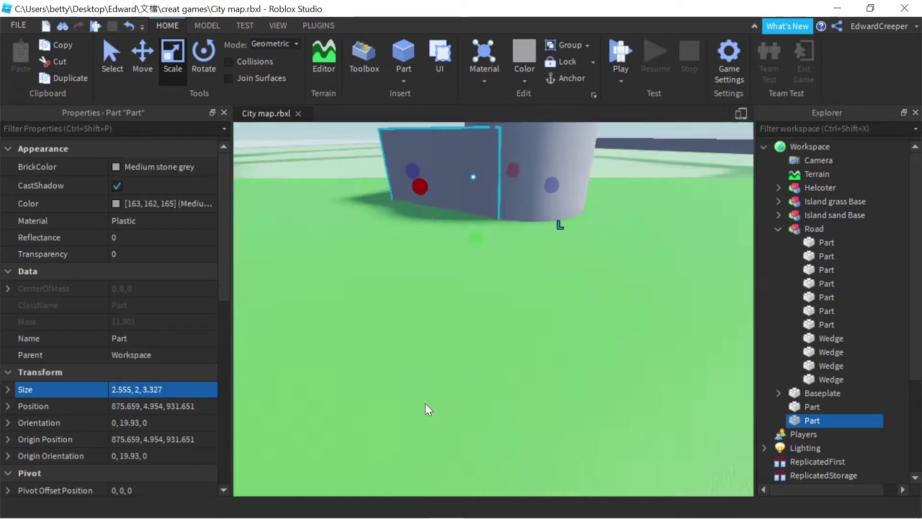
scroll(498, 304, "down", 3)
left_click_drag(498, 304, 531, 400)
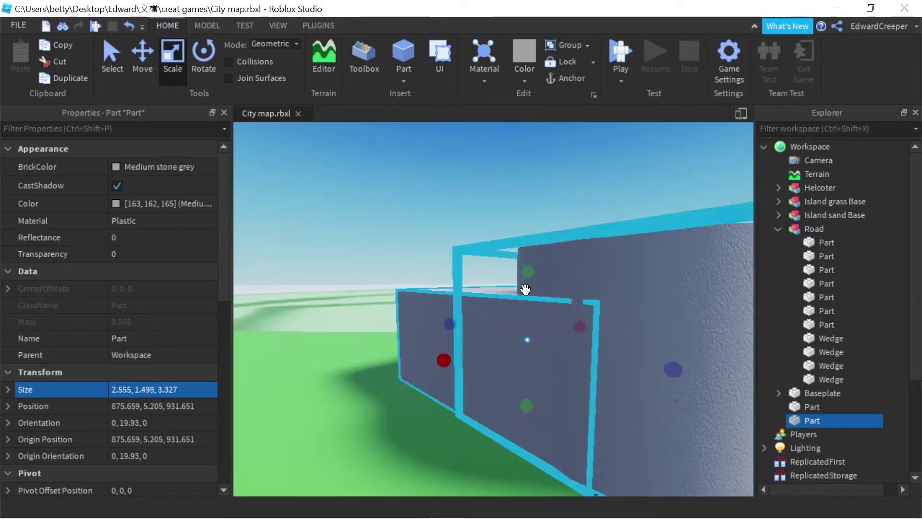
left_click_drag(526, 289, 531, 238)
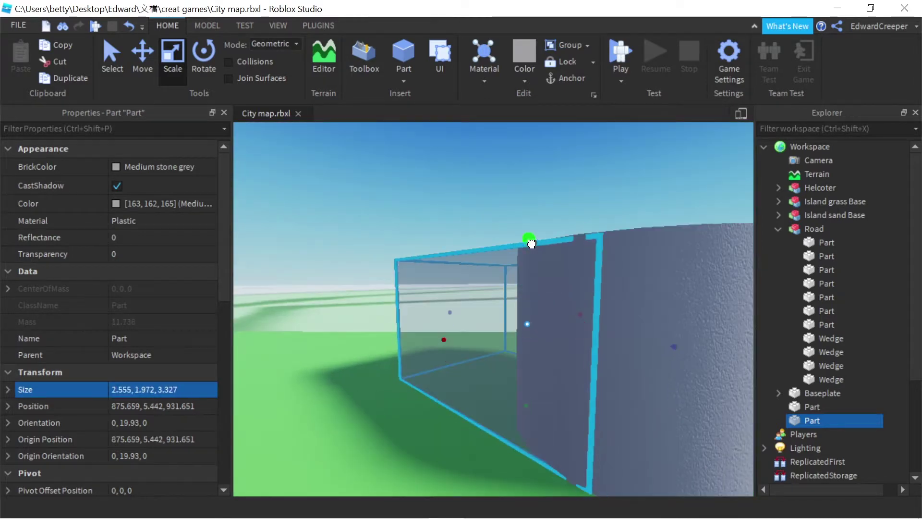
right_click_drag(532, 238, 290, 349)
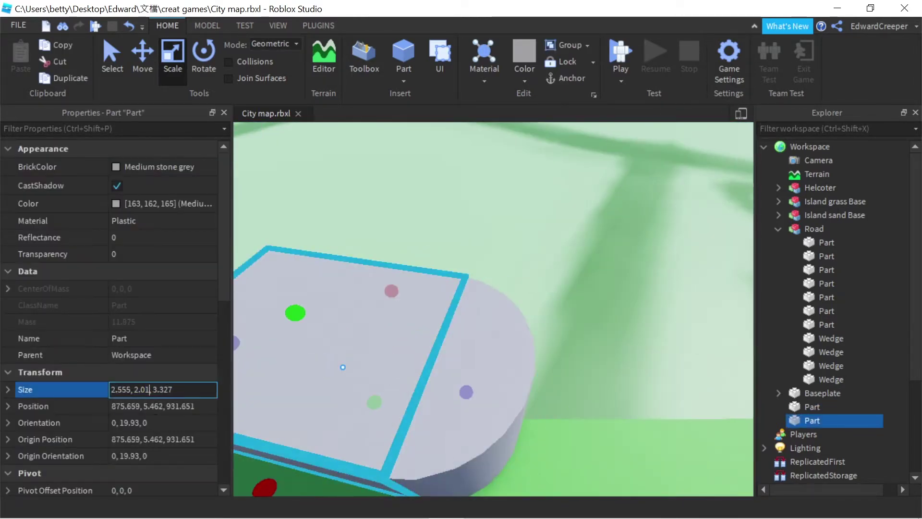
right_click_drag(646, 389, 620, 375)
scroll(620, 374, "down", 3)
left_click(403, 354)
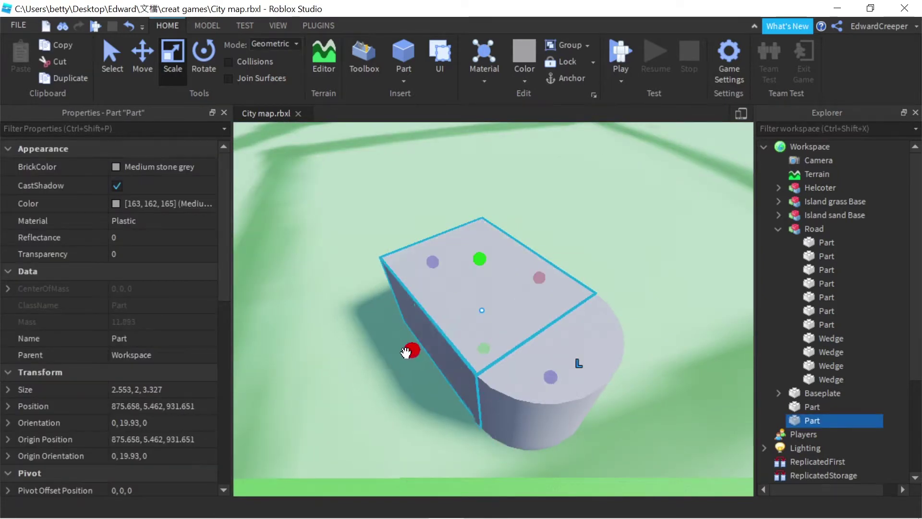
left_click_drag(405, 353, 409, 243)
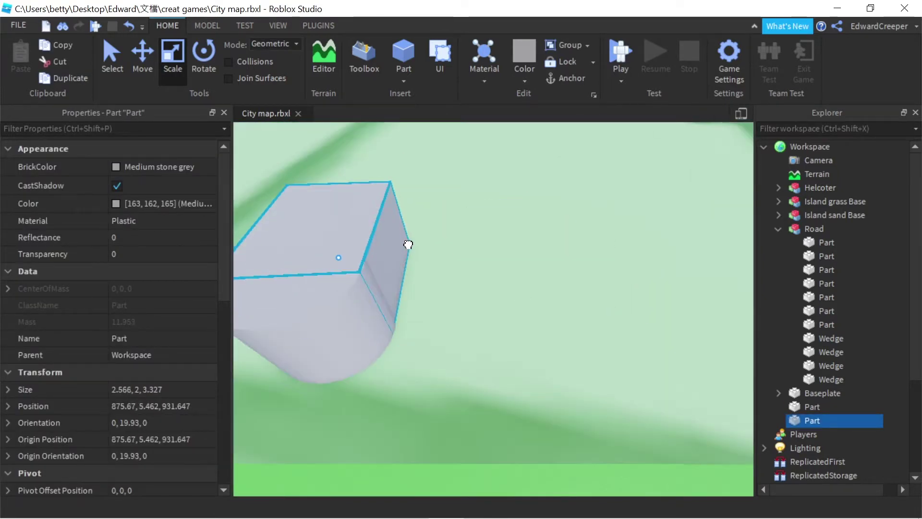
right_click_drag(439, 251, 481, 328)
- Place a copy of the cylinder at the block's other end and group the three parts into a model
left_click(481, 329)
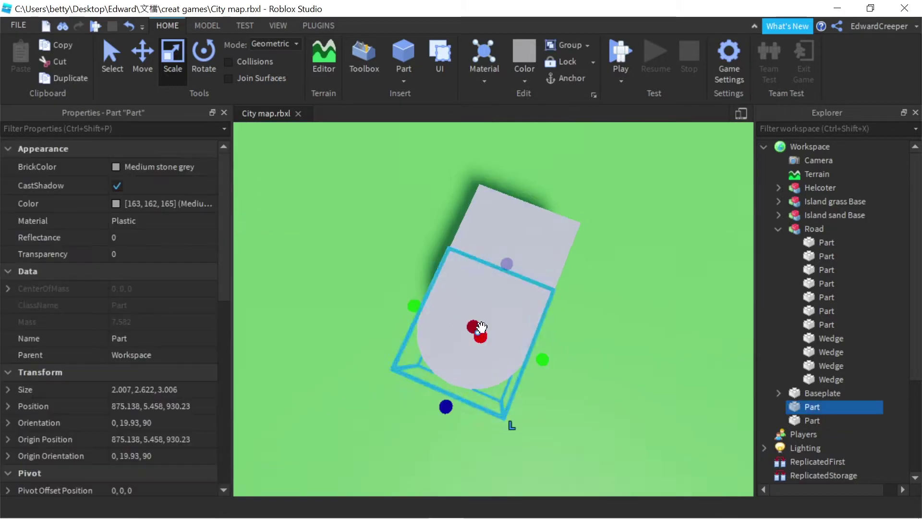
left_click(503, 278)
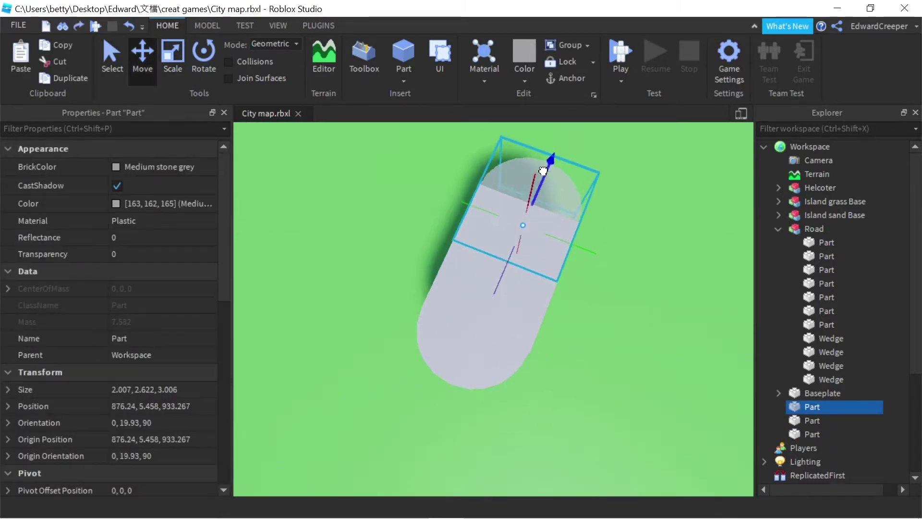
right_click_drag(543, 171, 404, 221)
scroll(556, 346, "down", 5)
left_click(550, 331, "ctrl")
key("ctrl+g")
scroll(498, 426, "up", 5)
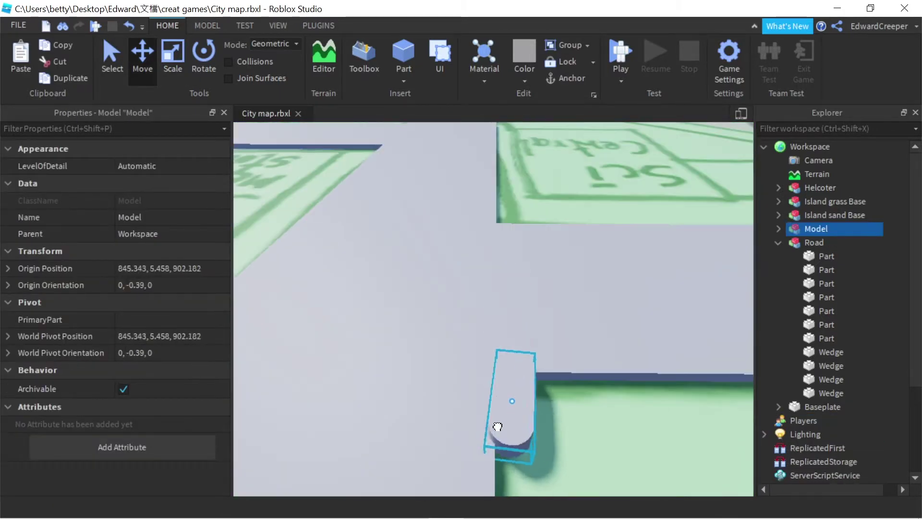
- Try to fit the grouped rounded model onto the road corner, rotated to follow the road edge
left_click_drag(497, 427, 197, 63)
right_click_drag(559, 403, 459, 255)
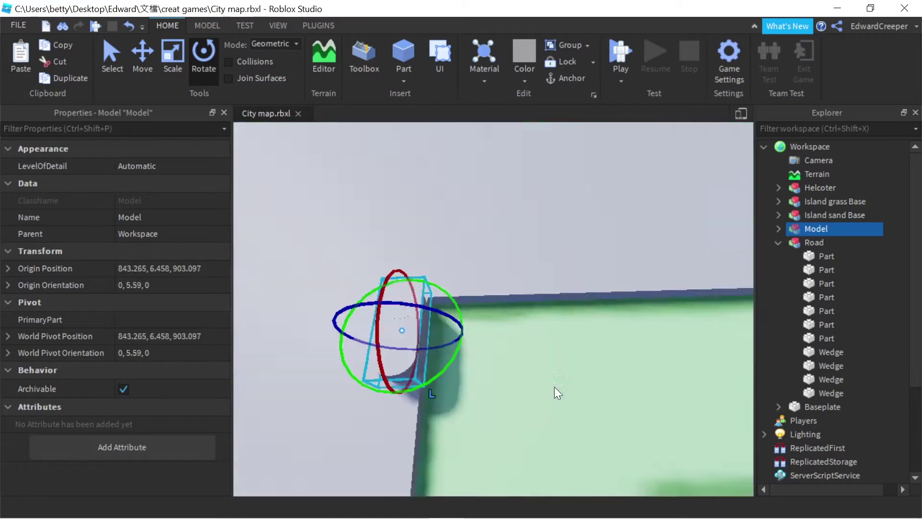
key("ctrl+2")
key("ctrl+3")
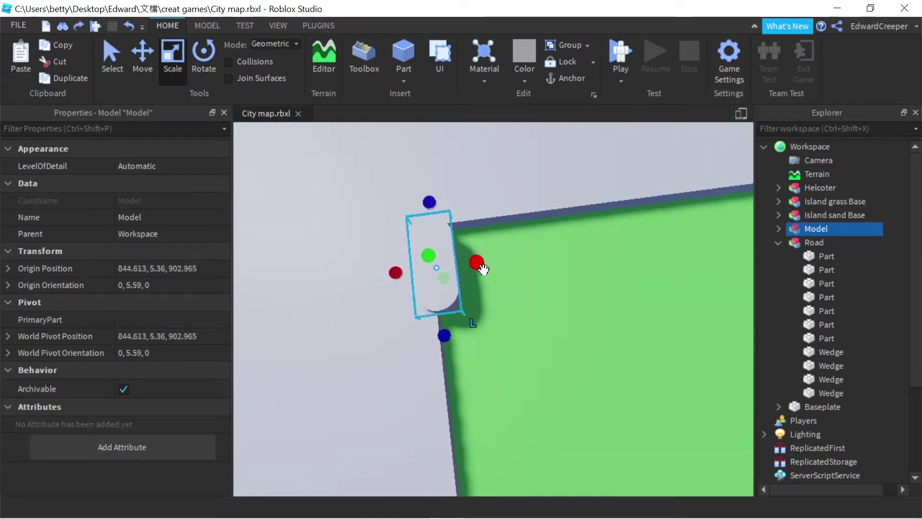
key("ctrl+z")
key("ctrl+z")
- Stretch a new block along the road edge from the corner to the helipad, about 8.3 studs wide, in Dark stone grey
scroll(443, 190, "down", 5)
scroll(392, 288, "up", 5)
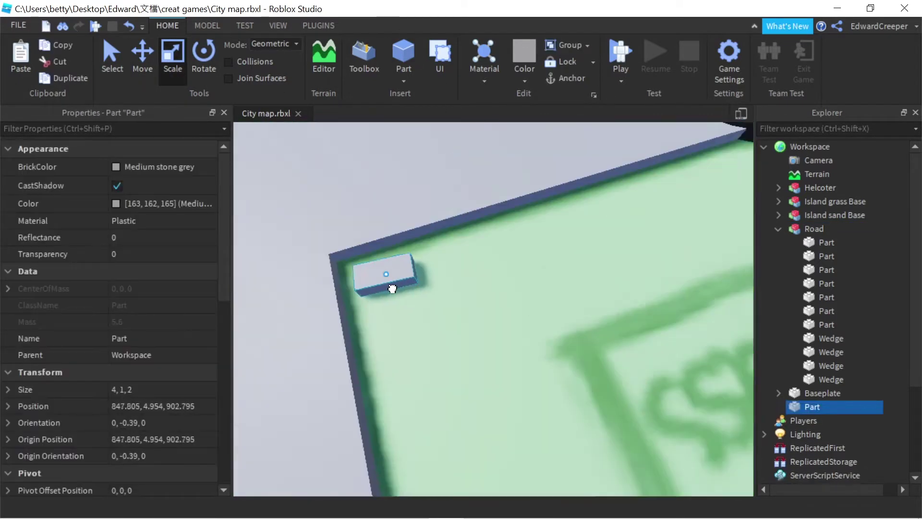
left_click_drag(342, 235, 505, 266)
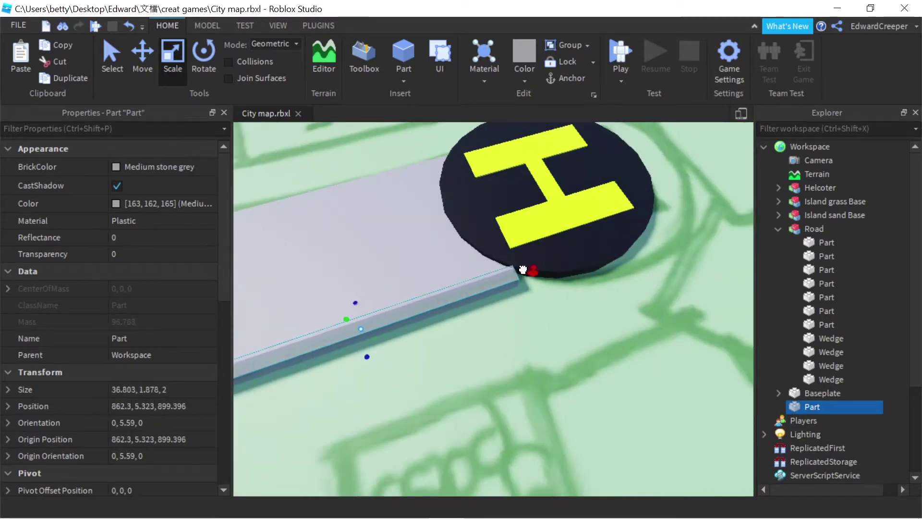
right_click_drag(523, 269, 452, 292)
left_click_drag(451, 292, 483, 273)
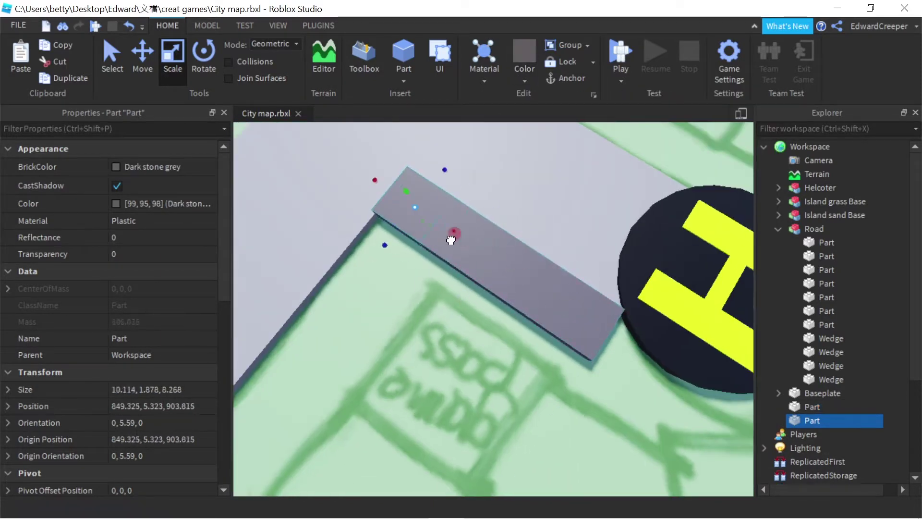
- Duplicate the sidewalk strip along the road edges beside the Game pass and Sci Central plots, sizing the latter about 6.6 by 78.3 studs
right_click_drag(452, 240, 387, 235)
key("ctrl+d")
right_click_drag(432, 259, 490, 274)
key("ctrl+d")
left_click_drag(654, 297, 631, 294)
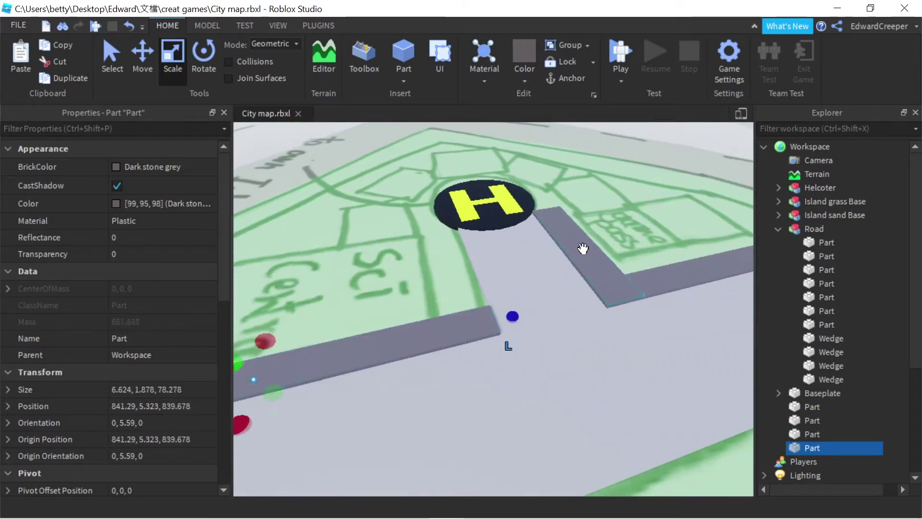
- Duplicate and resize sidewalk strips along the helipad road's other side and around the edges of the central store block
right_click_drag(527, 270, 499, 269)
left_click(500, 255)
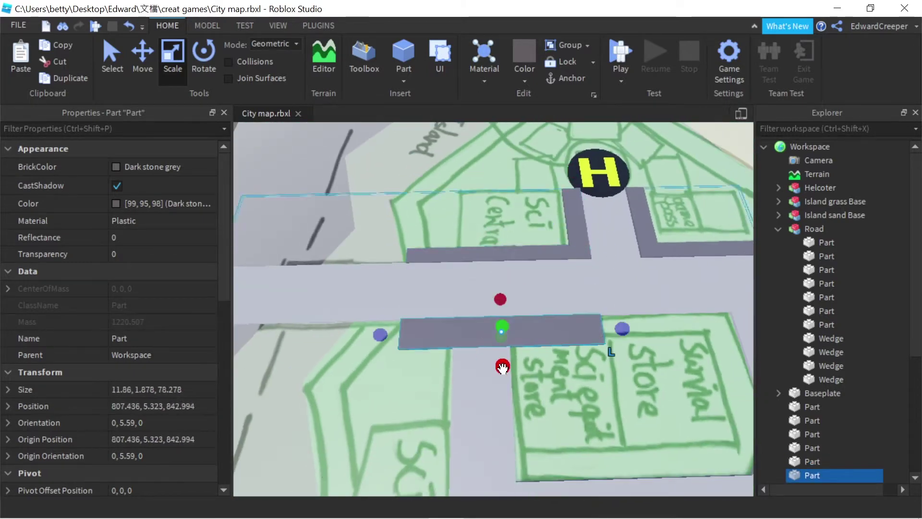
left_click_drag(503, 367, 305, 335)
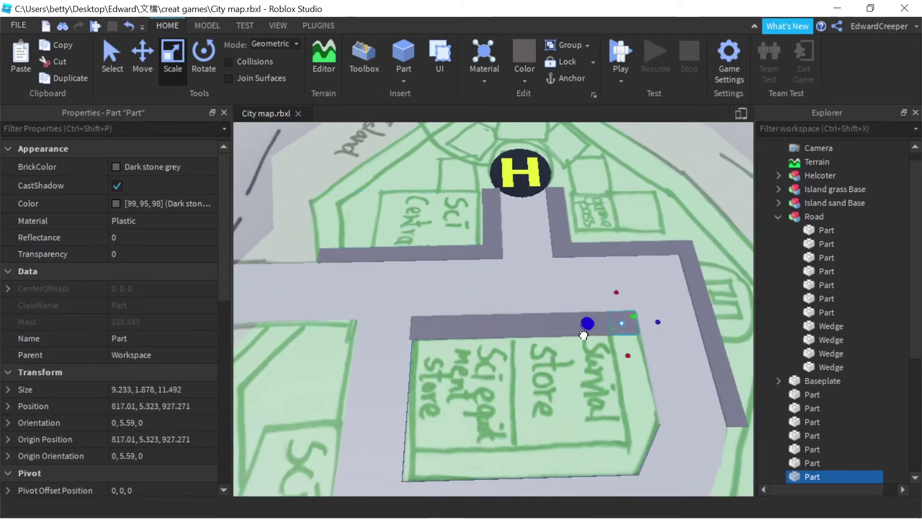
left_click_drag(627, 356, 624, 468)
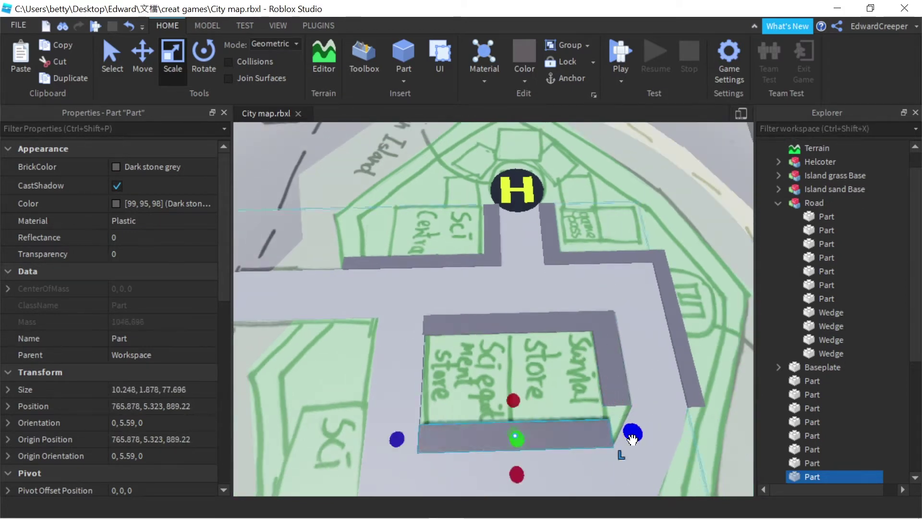
- Adjust the two strips beside the Survival store and fill the angled corner gap between them with GapFill
scroll(632, 438, "up", 5)
left_click(492, 344)
right_click_drag(492, 344, 519, 255)
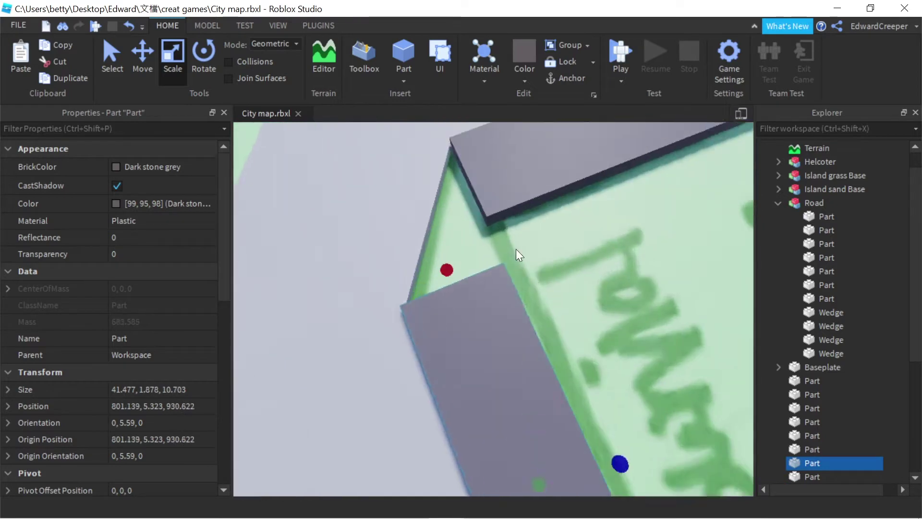
left_click(497, 264)
scroll(499, 240, "down", 5)
scroll(512, 59, "down", 4)
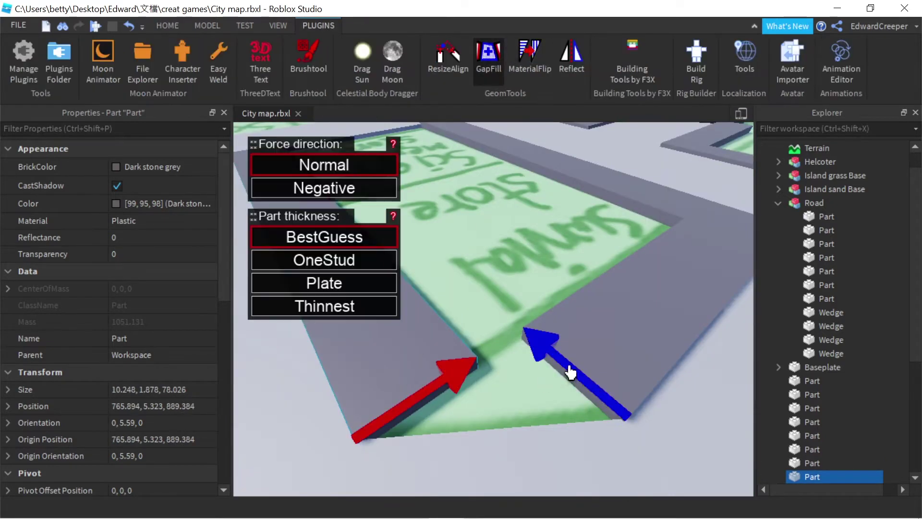
right_click_drag(571, 372, 393, 131)
- Duplicate the store block's outer strip and fit it along the forest side of the road, about 10.5 by 102 studs
left_click(167, 26)
left_click(173, 63)
left_click_drag(481, 250, 392, 281)
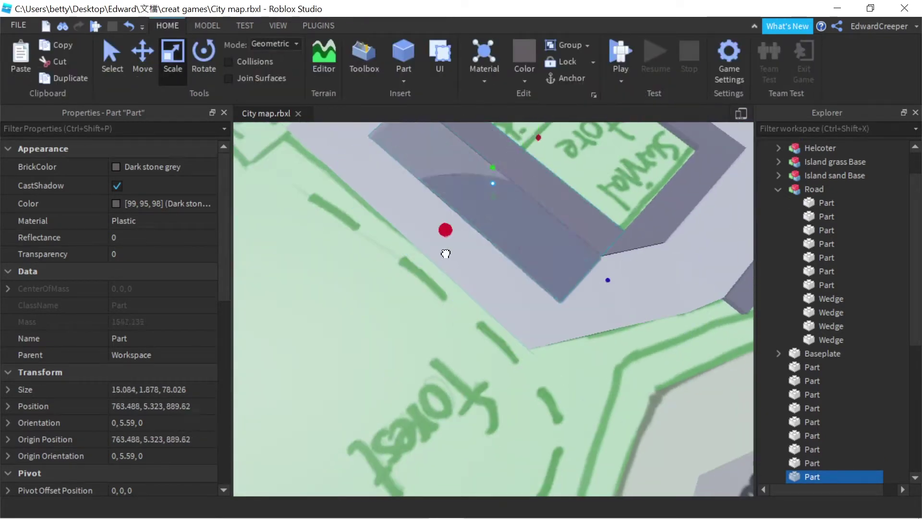
right_click_drag(458, 264, 513, 156)
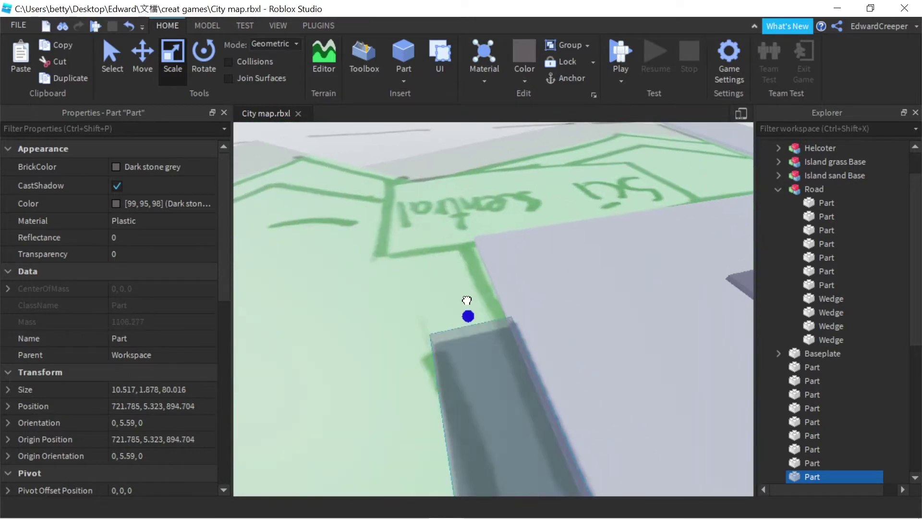
left_click_drag(469, 304, 503, 304)
- Fill the angled corner between the forest-side sidewalk strip and the adjoining strip with GapFill
left_click(318, 26)
left_click(488, 60)
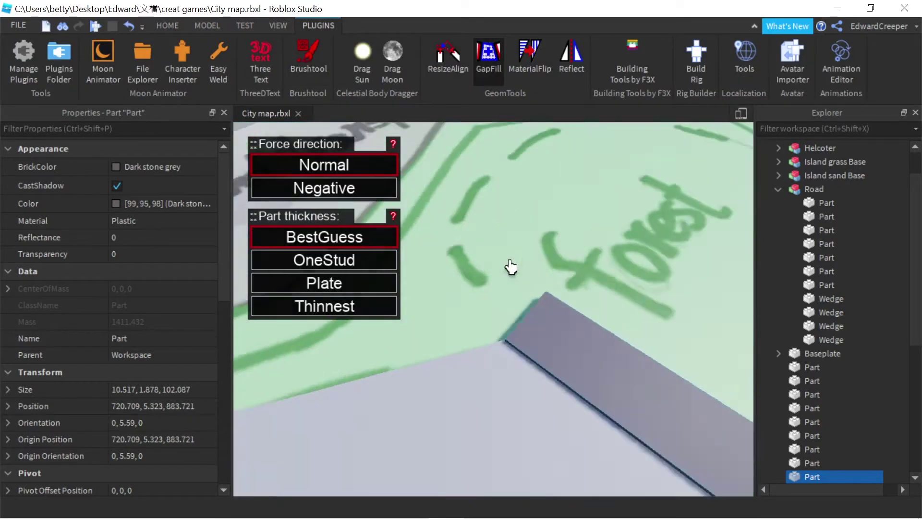
right_click_drag(509, 310, 500, 335)
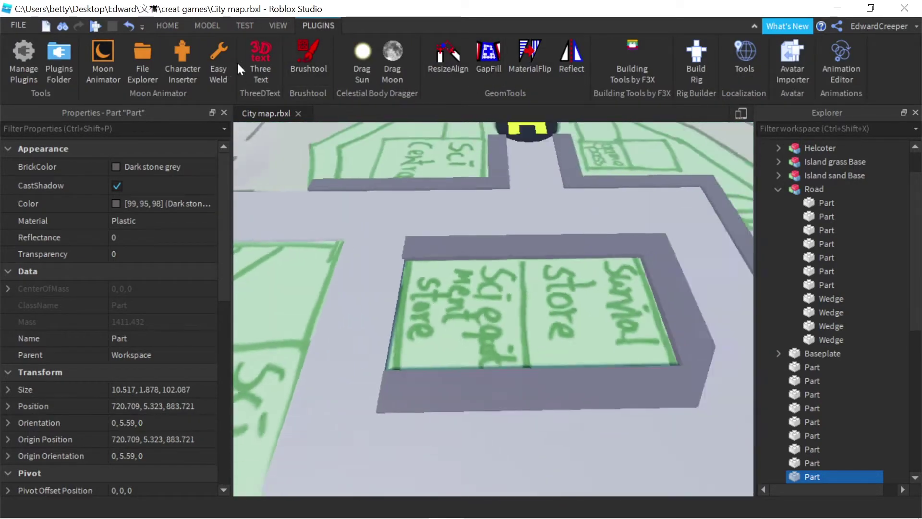
- Insert a new part and colour it Dark stone grey
left_click(167, 25)
left_click(173, 54)
left_click(404, 54)
left_click(163, 167)
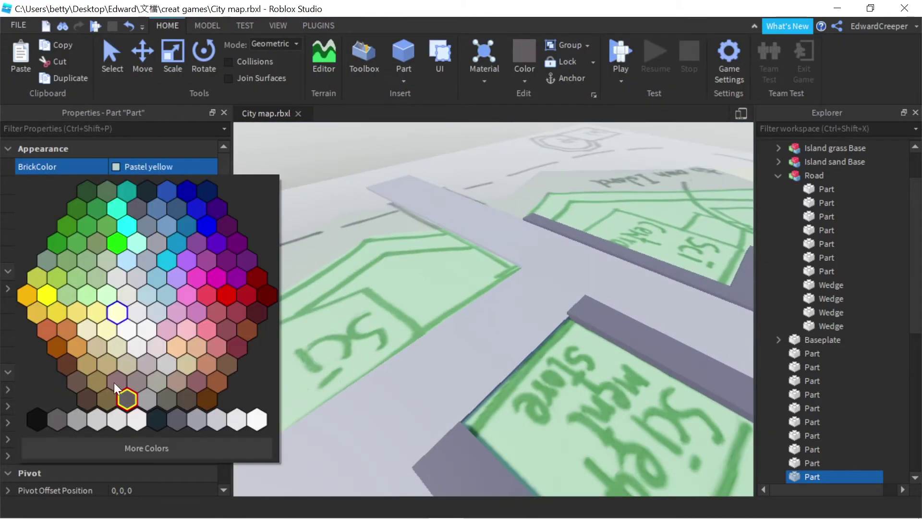
left_click(128, 398)
left_click(542, 351)
scroll(553, 365, "down", 3)
right_click_drag(570, 377, 540, 336)
- Insert the Texture Pack V2 model from the recently used models and focus on it
left_click(207, 25)
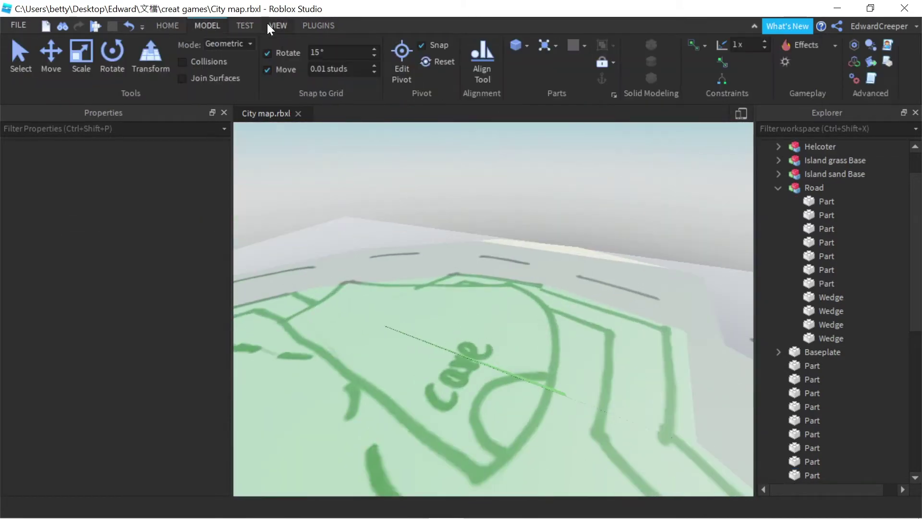
left_click(167, 25)
left_click(365, 58)
left_click(145, 365)
scroll(335, 387, "up", 5)
scroll(818, 190, "up", 1)
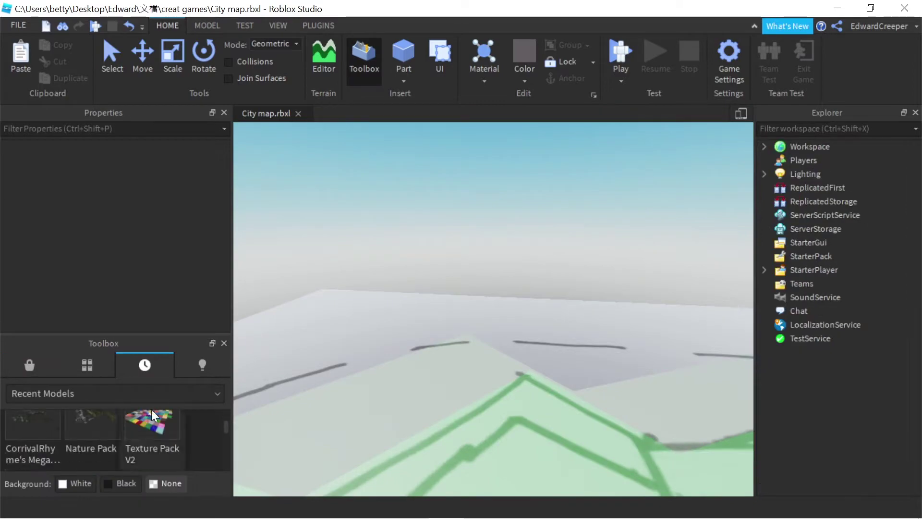
left_click(105, 440)
key("f")
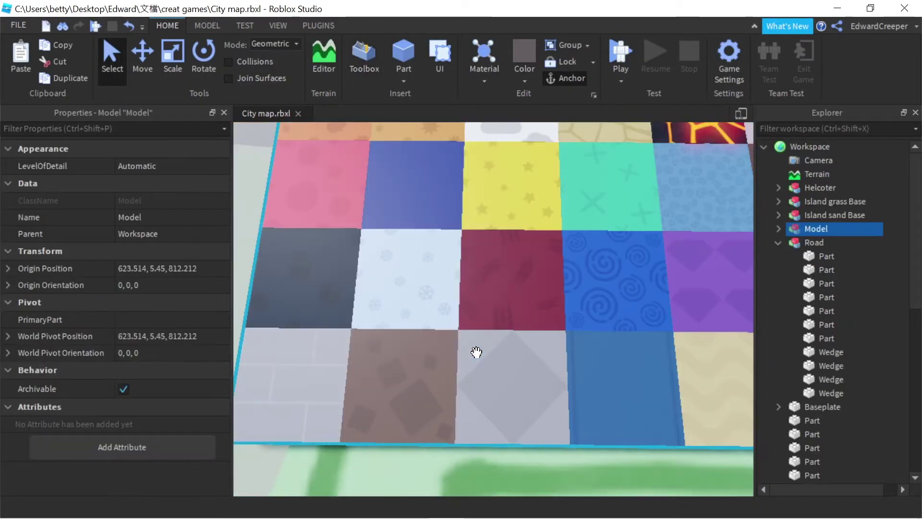
- Ungroup the texture pack and copy the Texture object from the pebble-patterned sample part
scroll(477, 352, "down", 5)
left_click(779, 228)
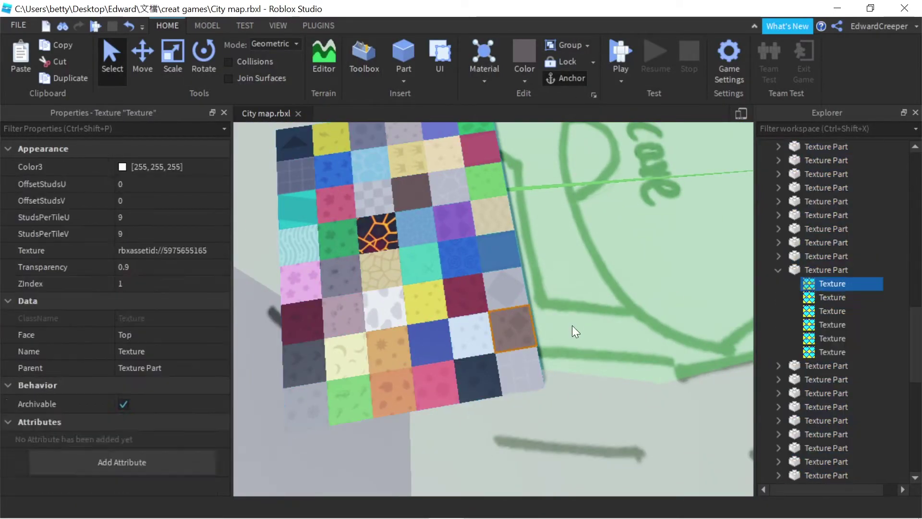
scroll(458, 152, "up", 3)
left_click(458, 153)
left_click(780, 243)
left_click(815, 260)
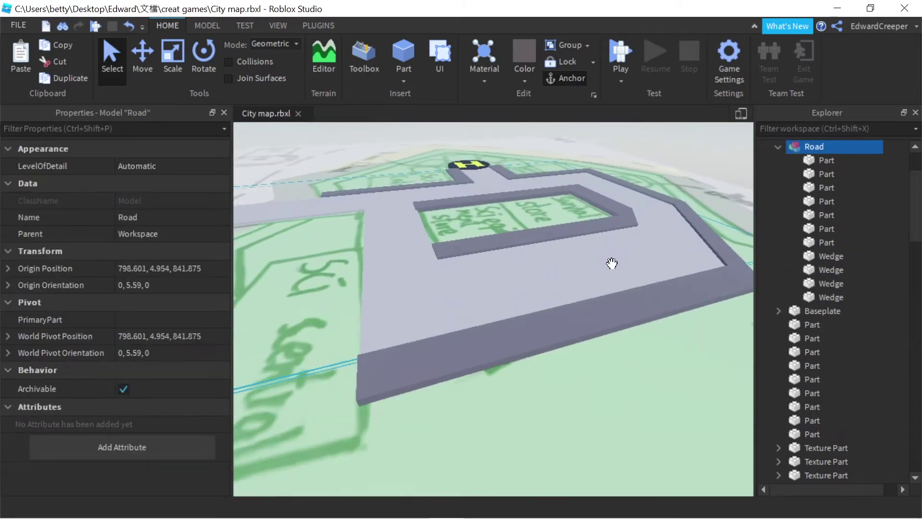
- Paste the copied pebble texture into the first part of the Road model
left_click(811, 167)
scroll(811, 218, "down", 5)
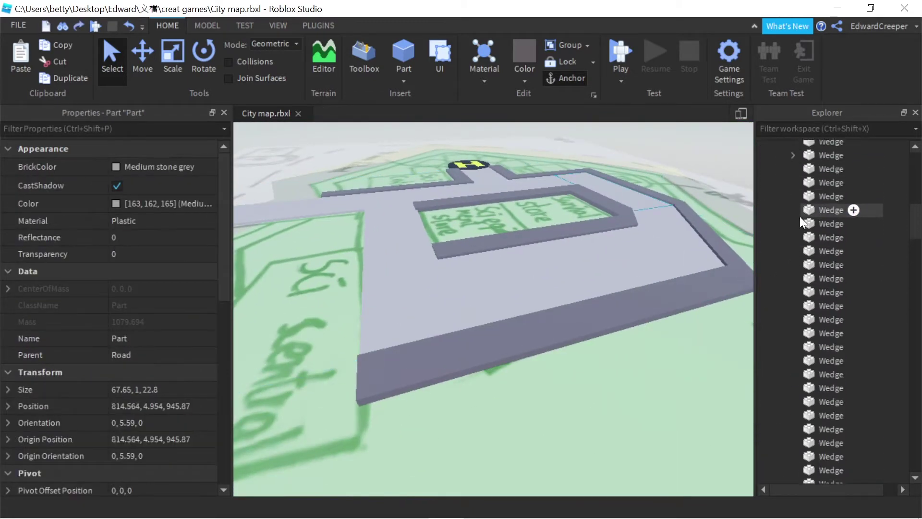
left_click(667, 248)
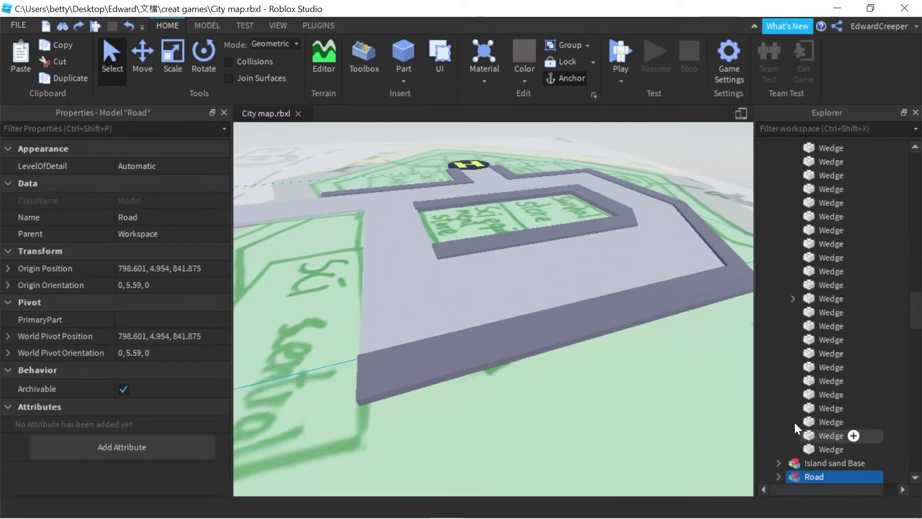
scroll(788, 211, "up", 10)
left_click(802, 246)
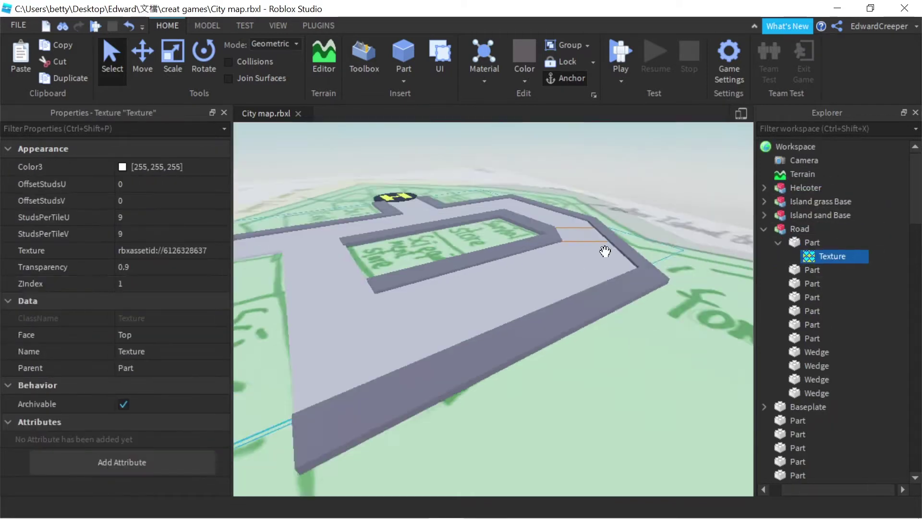
- Apply copies of the pebble texture to the second and third parts of the Road model
scroll(605, 251, "up", 5)
left_click(764, 434)
left_click(798, 448)
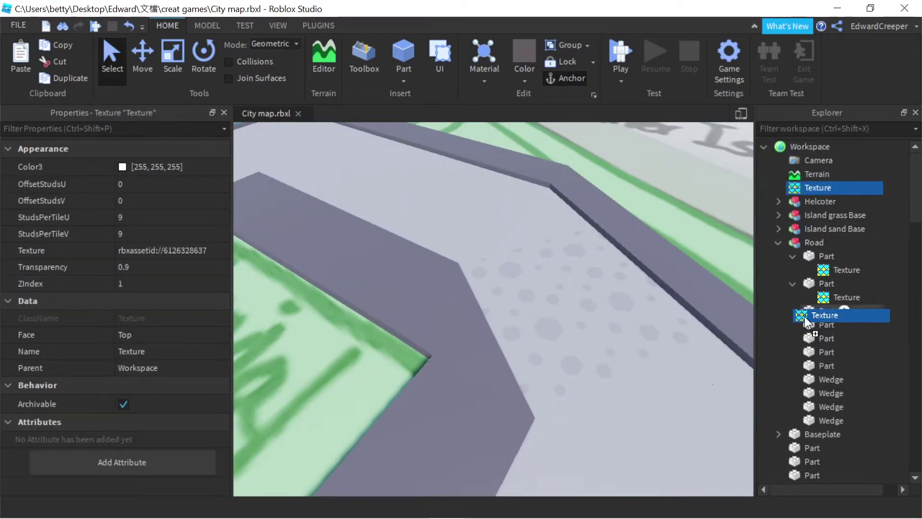
left_click(816, 325)
- Paste several more copies of the pebble texture into the Workspace
key("ctrl+v")
key("ctrl+v")
key("ctrl+v")
key("ctrl+v")
key("ctrl+v")
key("ctrl+v")
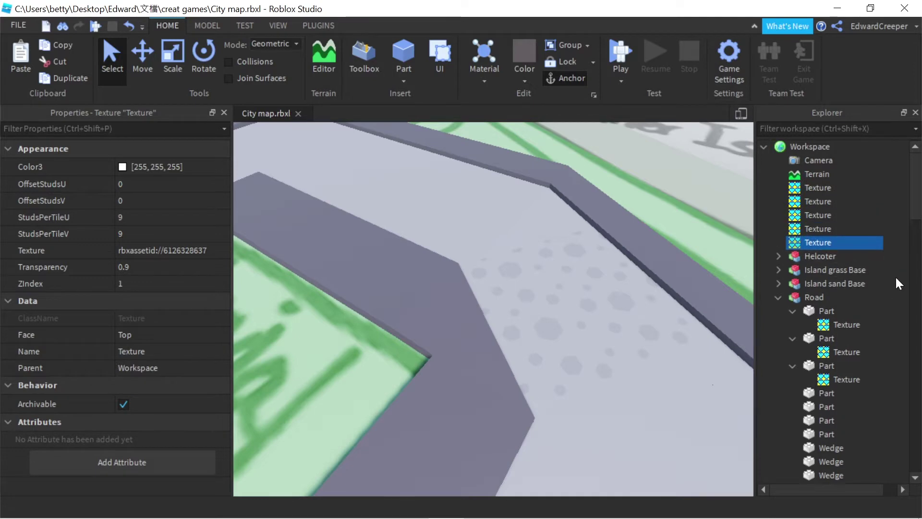
key("ctrl+shift+v")
- Move the pasted textures onto the remaining parts and wedges of the Road model
left_click(793, 353)
left_click(793, 324)
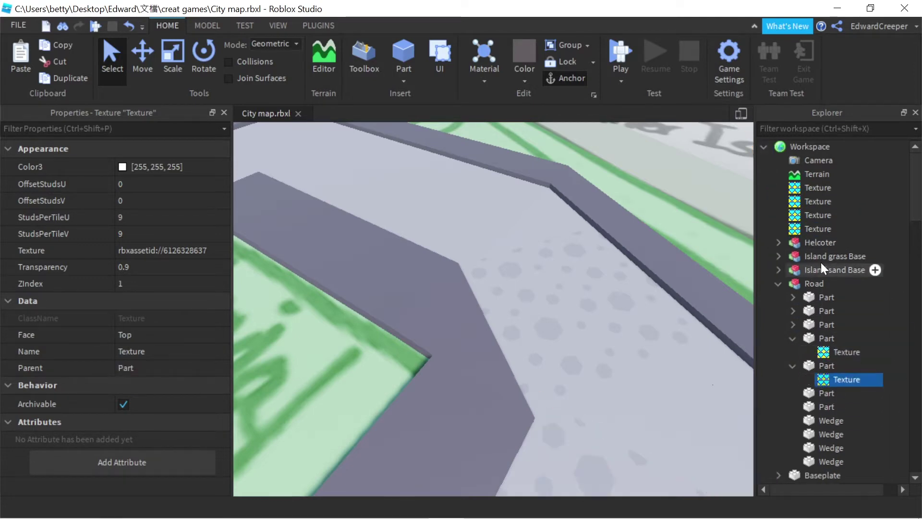
left_click_drag(818, 229, 813, 392)
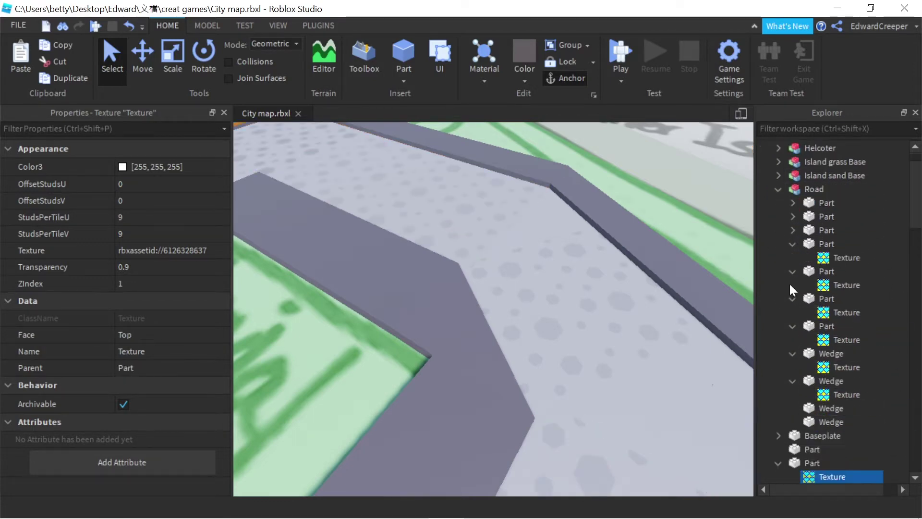
left_click_drag(818, 469, 827, 459)
left_click(625, 400)
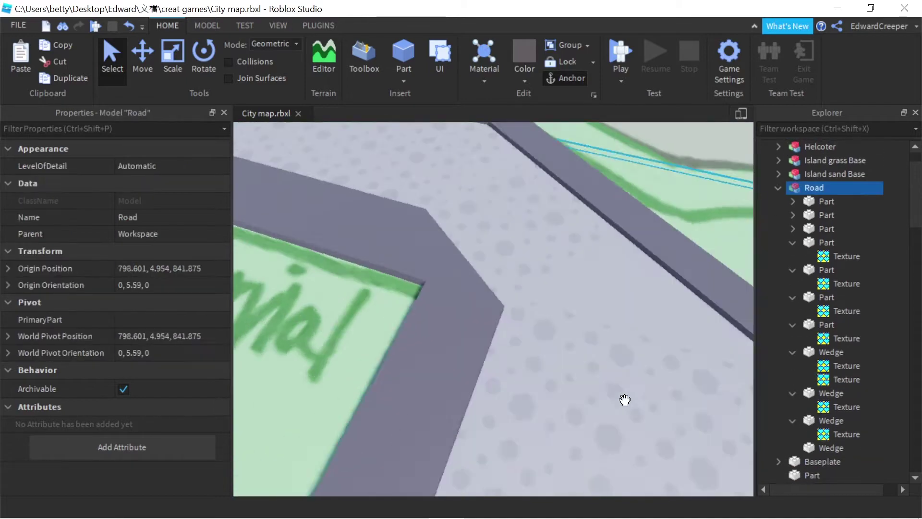
left_click(589, 418)
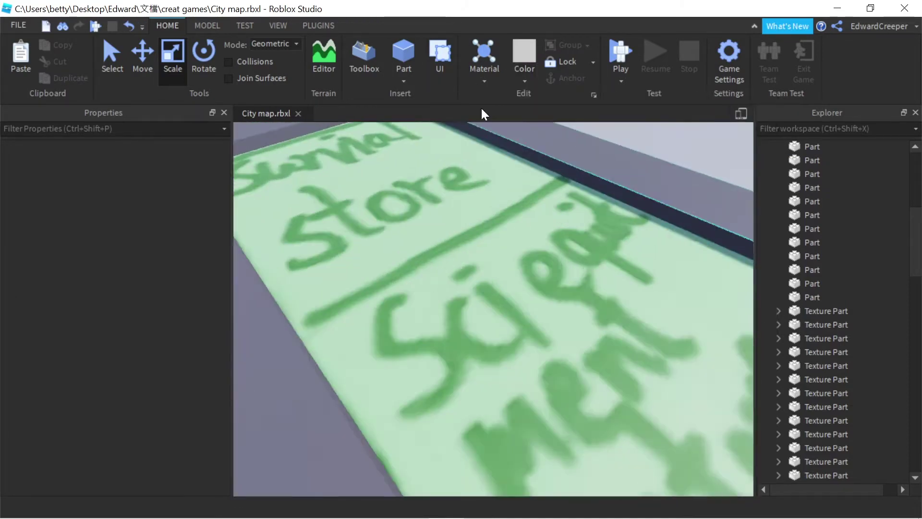
- Group the road, sidewalk and helipad objects into a model named Road, and delete the texture sample parts
left_click(474, 322)
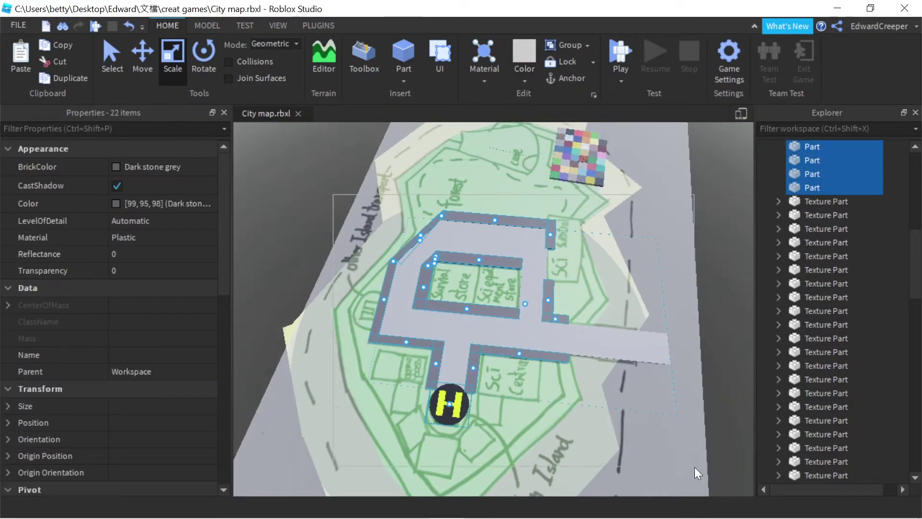
key("ctrl+g")
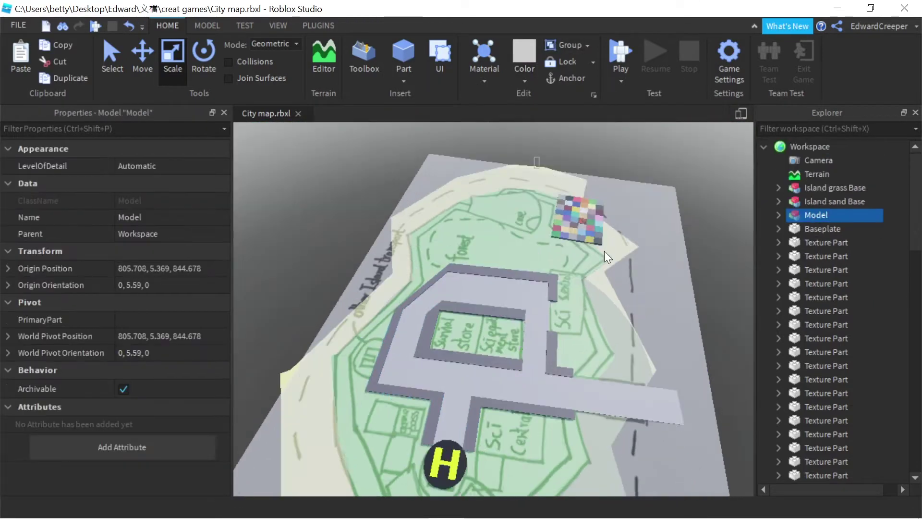
type("oad")
key("Return")
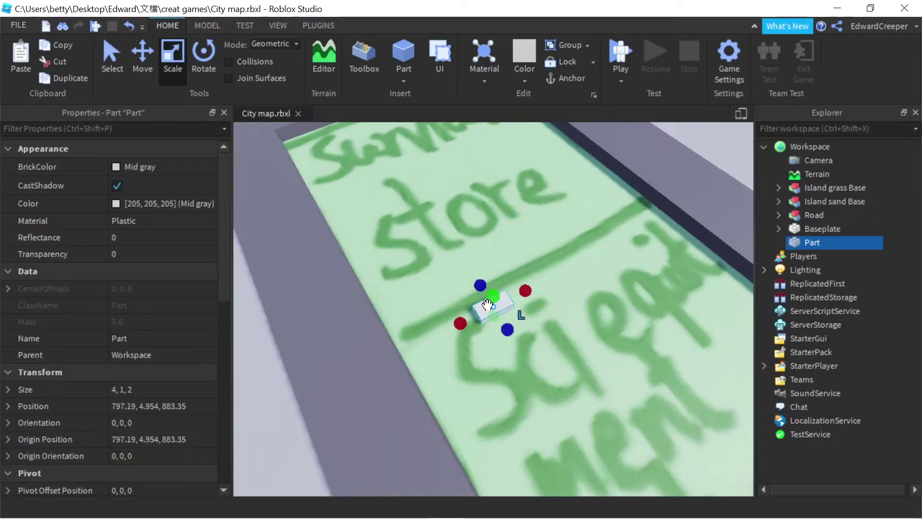
- Fit the new mid gray part over the central store block, about 37.7 by 79.2 studs, angled like the road
left_click_drag(487, 303, 491, 210)
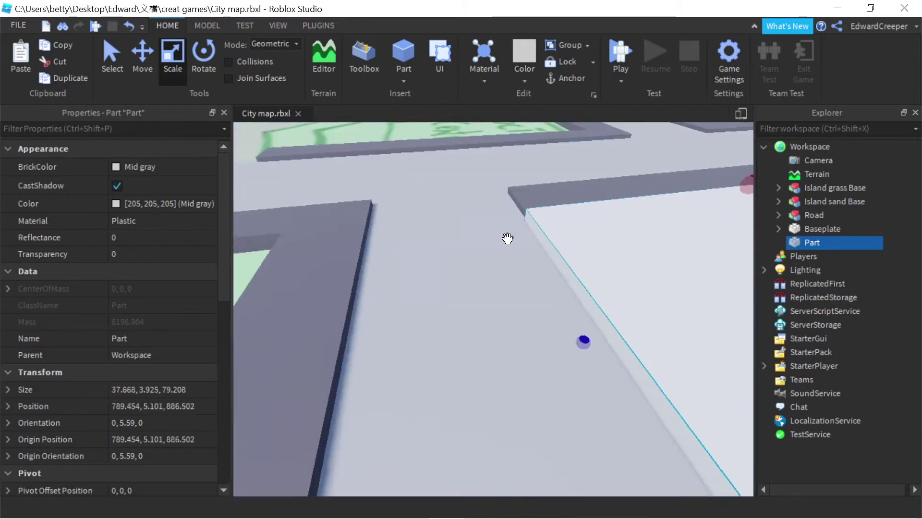
- Ungroup the outer Road model and add a dark stone grey sidewalk strip along the store block's open end
left_click(784, 217)
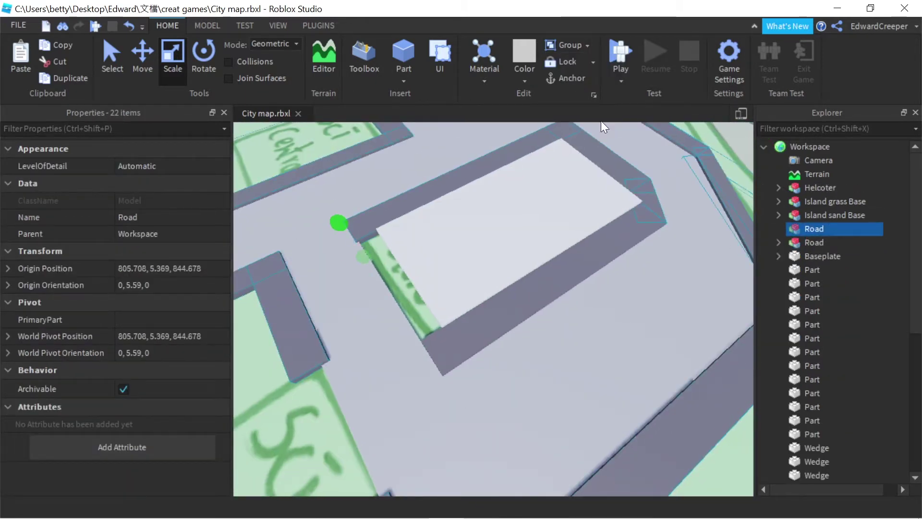
left_click(604, 127)
scroll(625, 139, "down", 5)
scroll(711, 313, "up", 4)
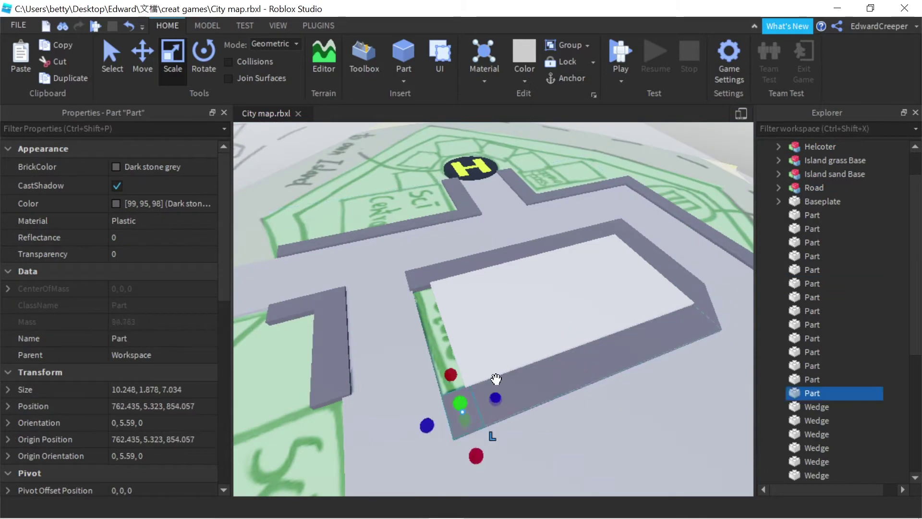
scroll(408, 343, "up", 3)
left_click(406, 315)
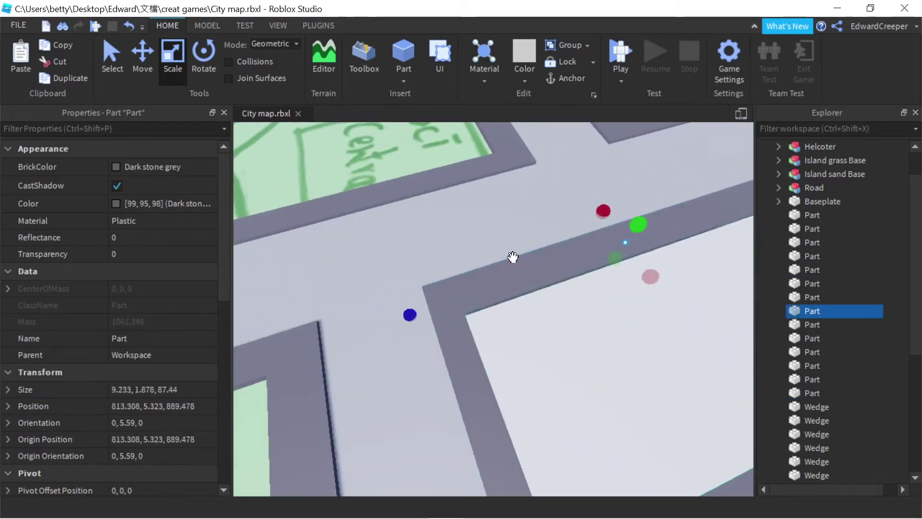
scroll(513, 257, "down", 5)
- Group the road, sidewalk and helipad objects into one model again, leaving out the mid gray slab
left_click(556, 294)
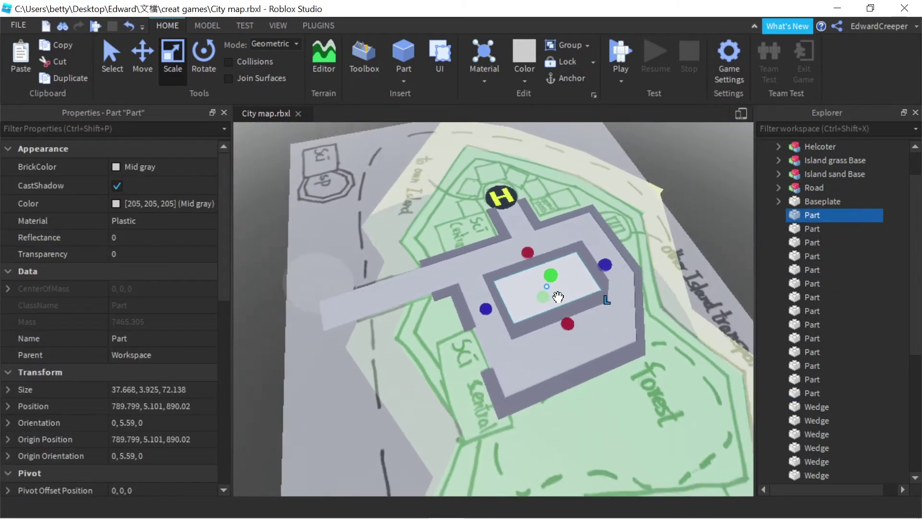
scroll(556, 294, "down", 2)
key("ctrl+g")
- Move the mid gray slab into the opening of the store block and scale it to about 39 by 4.4 by 74 studs
left_click(570, 314)
scroll(570, 314, "up", 3)
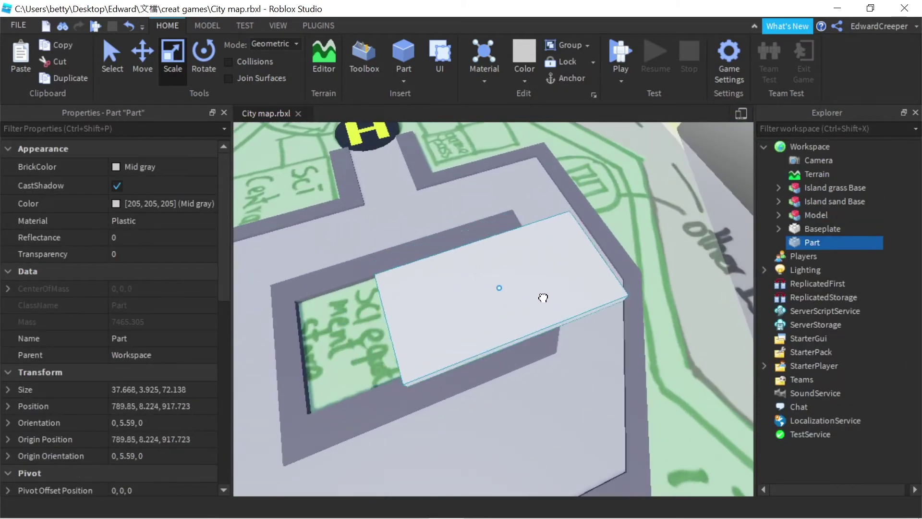
left_click_drag(365, 327, 537, 267)
scroll(342, 219, "up", 5)
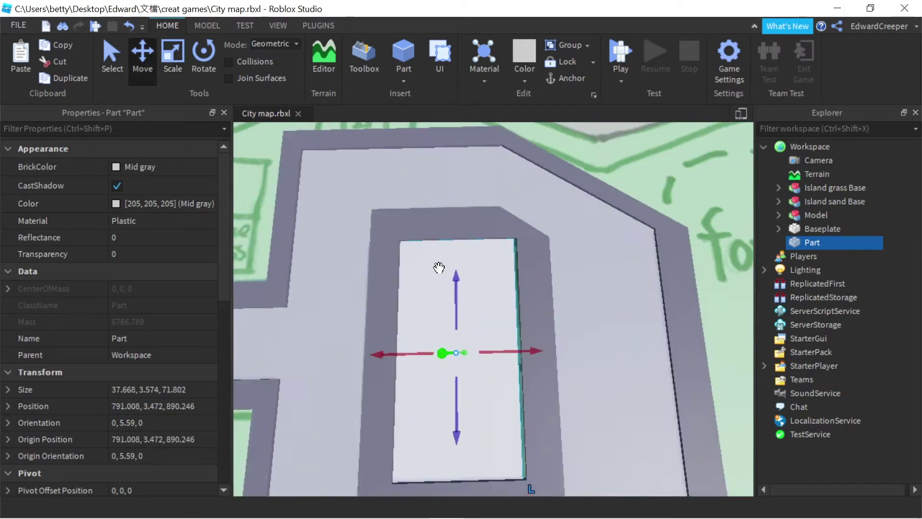
key("ctrl+3")
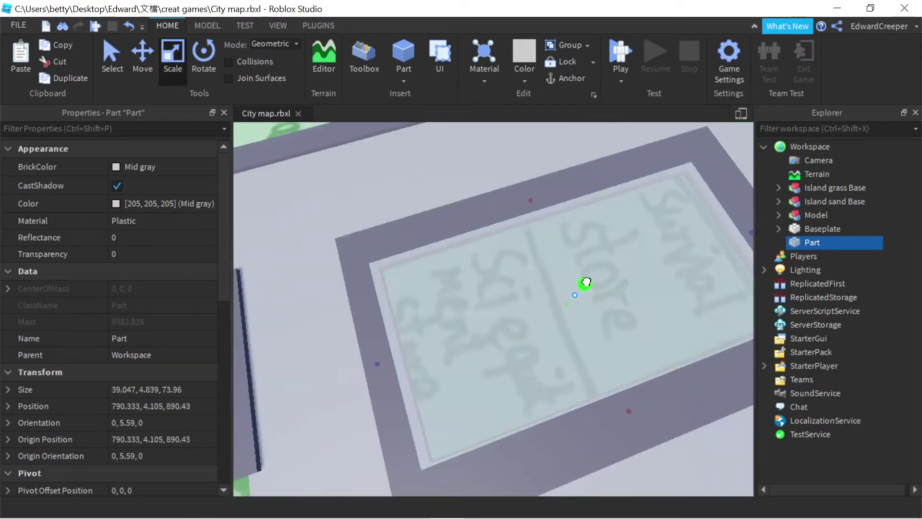
right_click_drag(586, 283, 579, 287)
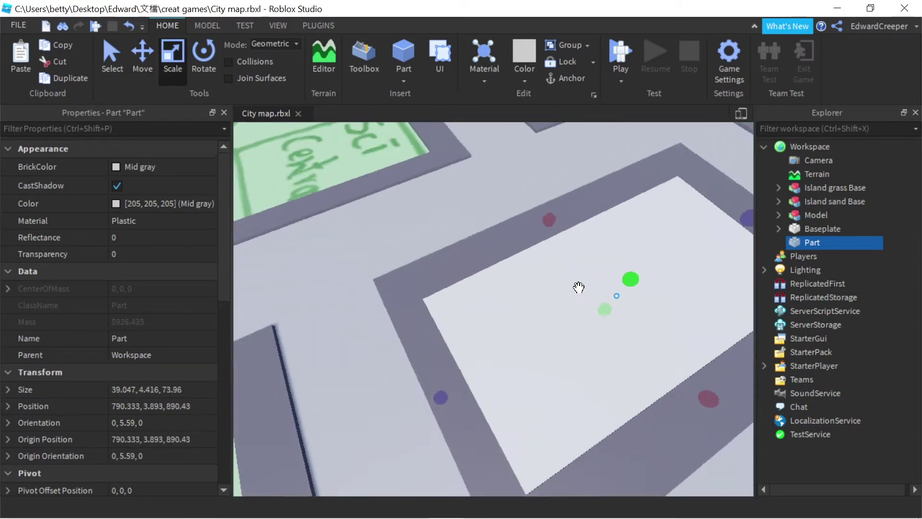
scroll(432, 311, "down", 3)
- Duplicate the slab and shorten the copy to about 37.1 studs so it covers only the Survival store half
key("ctrl+d")
scroll(712, 209, "up", 2)
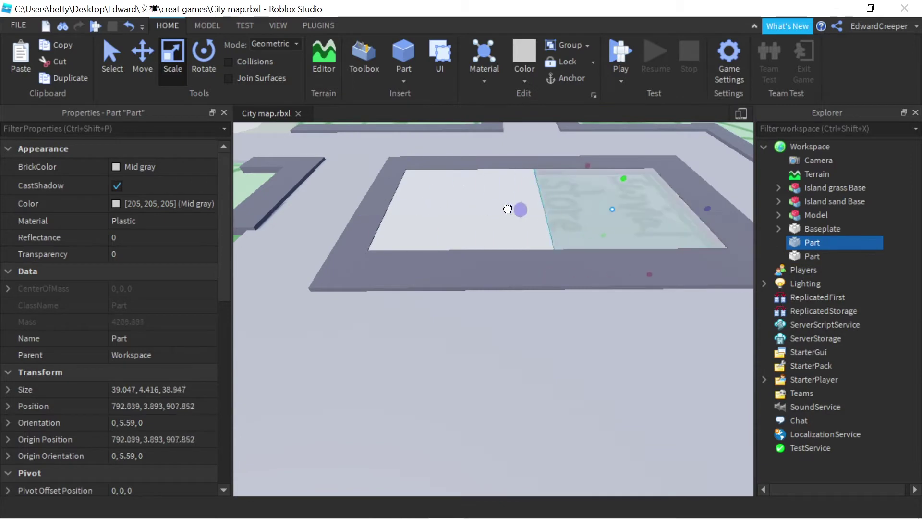
left_click_drag(517, 208, 477, 195)
scroll(477, 195, "up", 5)
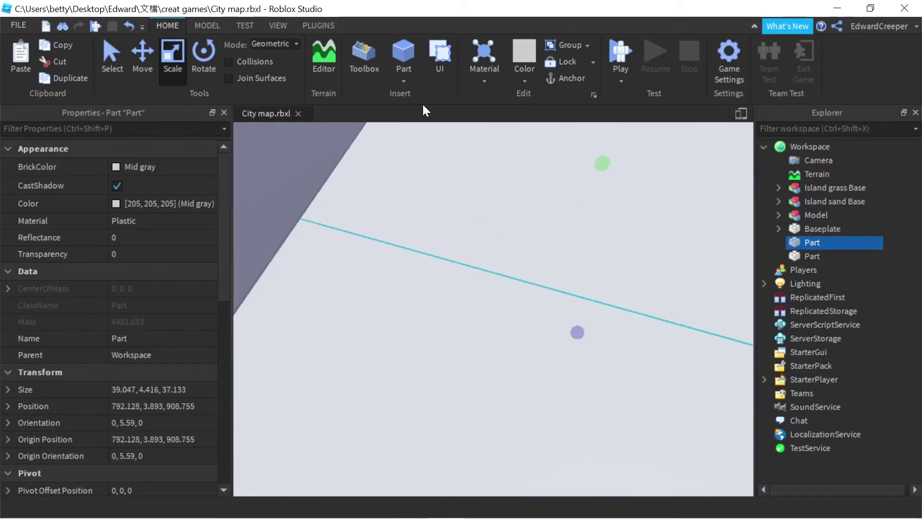
- Add a divider about 37.3 by 1 by 1.3 studs between the store halves and set the move snap to 0.5 studs
left_click_drag(488, 350, 496, 422)
left_click(331, 69)
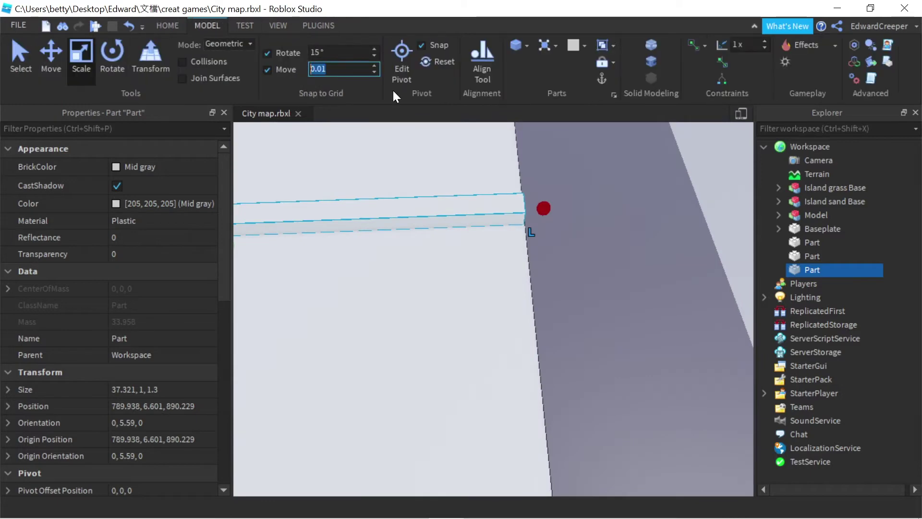
type("0.5")
- Add 1-stud-thick wall strips along the outer edges of the Survival store half, one 35 studs long and one about 37.5 studs long
left_click(514, 46)
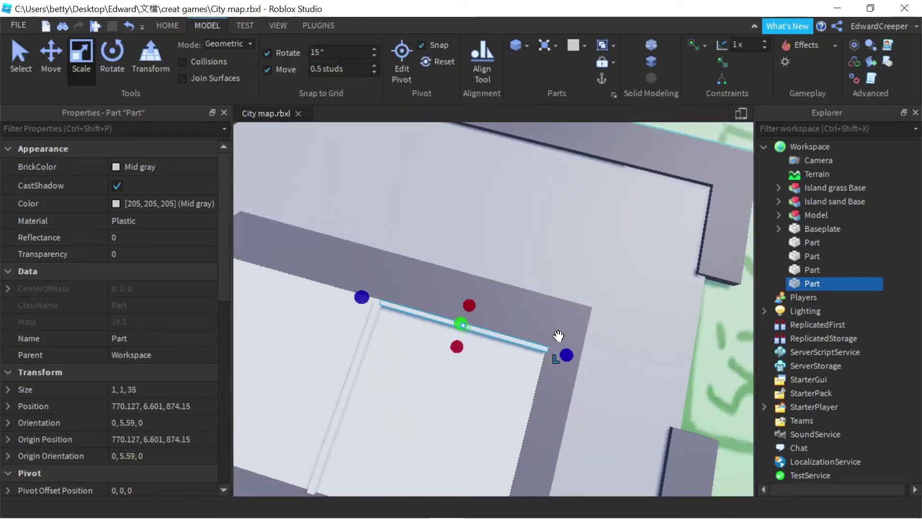
key("ctrl+v")
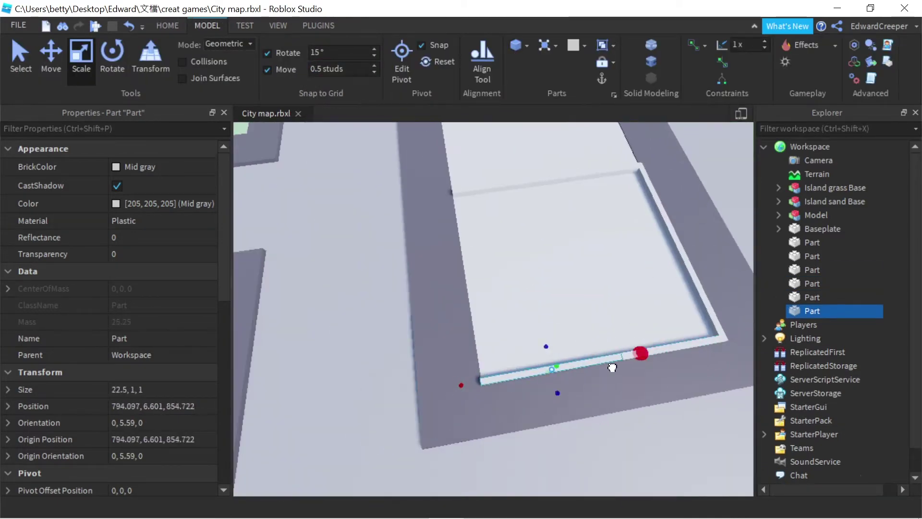
left_click(405, 278)
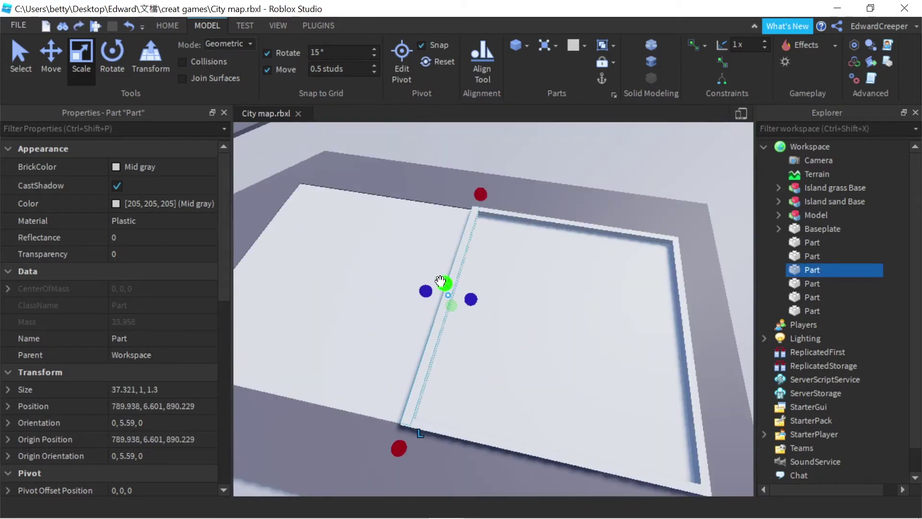
- Raise the store's wall strips to 12 studs and close the open side with a front wall 1 by 12 by 36 studs
left_click(545, 219)
left_click(504, 319)
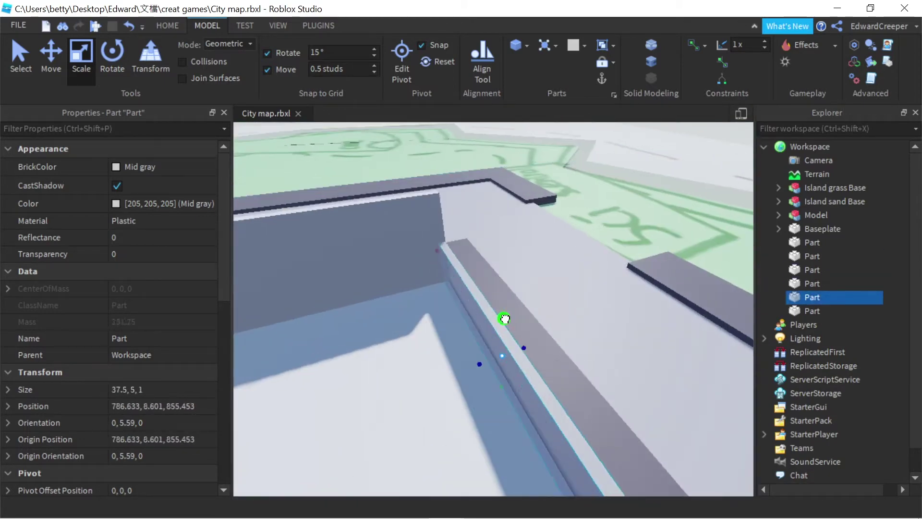
left_click(550, 372)
key("ctrl+d")
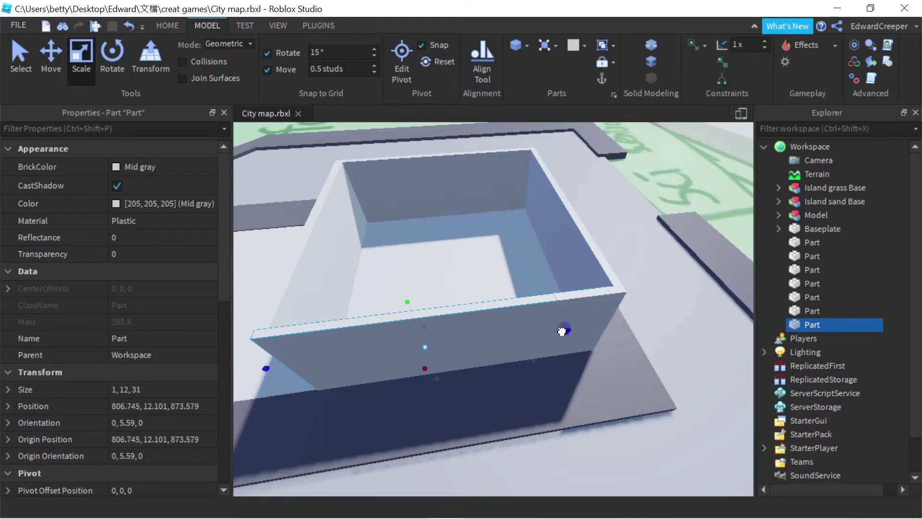
- Size a door block to 1 by 8 by 16 studs at the base of the front wall and negate it
scroll(449, 325, "up", 5)
left_click(617, 323)
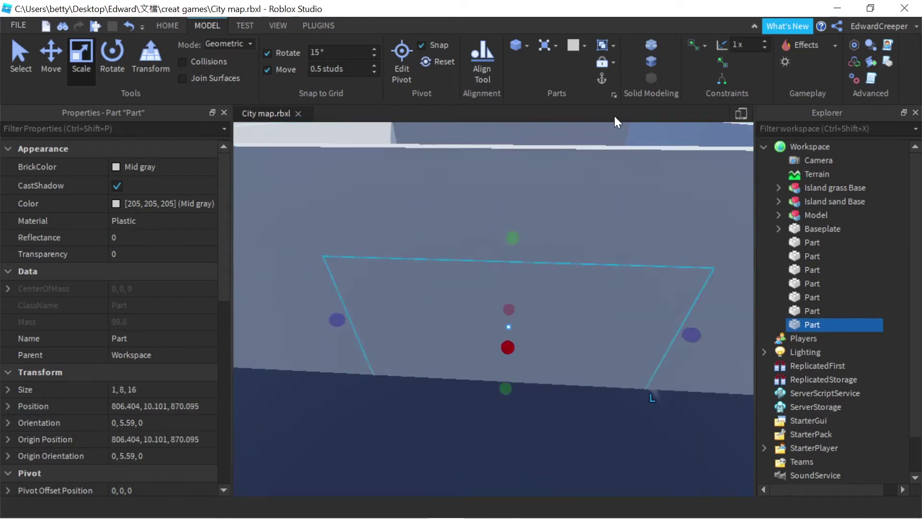
left_click(653, 65)
scroll(468, 216, "down", 5)
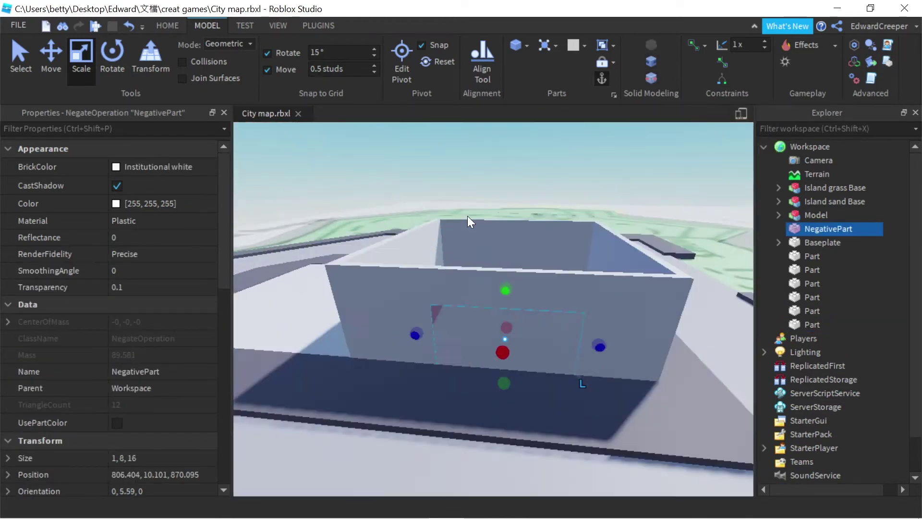
- Try to cut the door opening by uniting the front wall with the negative door block
left_click(468, 216)
right_click_drag(468, 215, 325, 237)
left_click(325, 237)
scroll(628, 244, "up", 3)
left_click(628, 243, "ctrl")
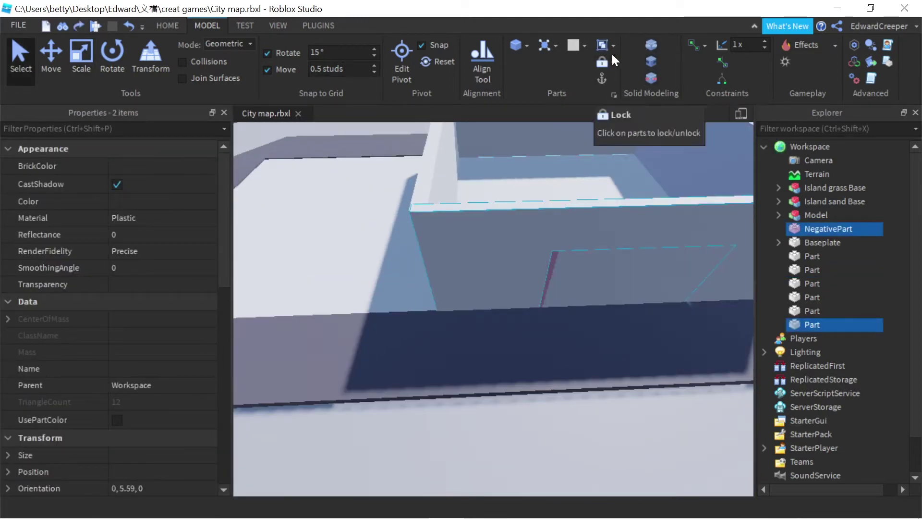
left_click(651, 61)
right_click_drag(601, 192, 580, 171)
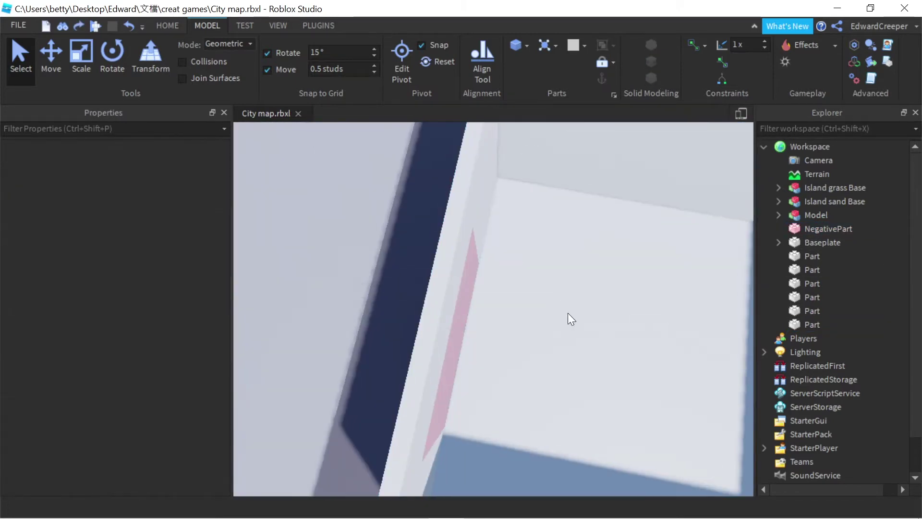
- Turn the negative door block back into a solid part and thicken it to 2 studs
left_click(651, 45)
key("F2")
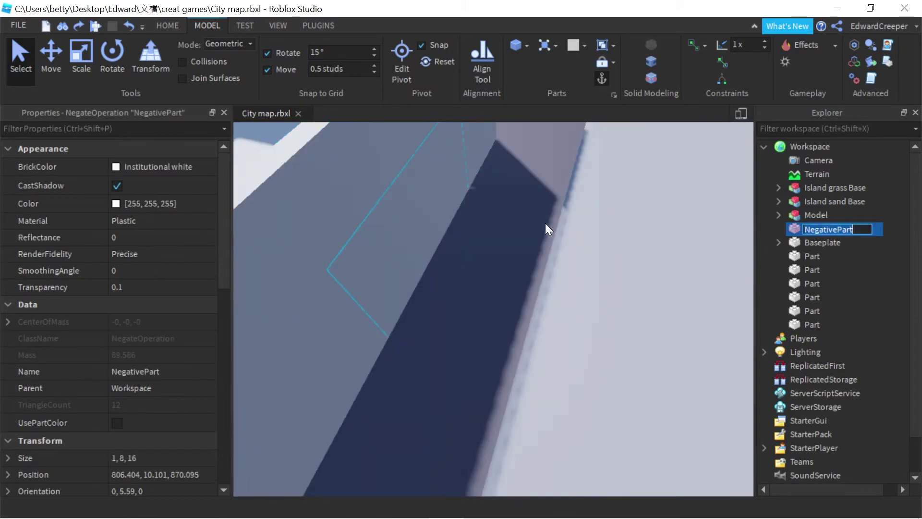
left_click(94, 61)
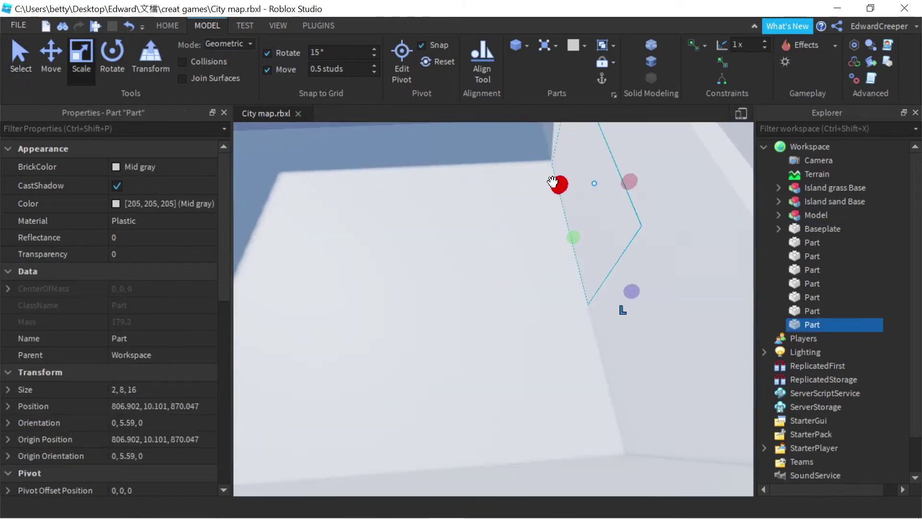
- Resize the door block to about 2.8 studs thick and 15 studs wide, set the move snap to 0.1 studs and cut the block from the front wall
left_click(651, 62)
left_click(651, 77)
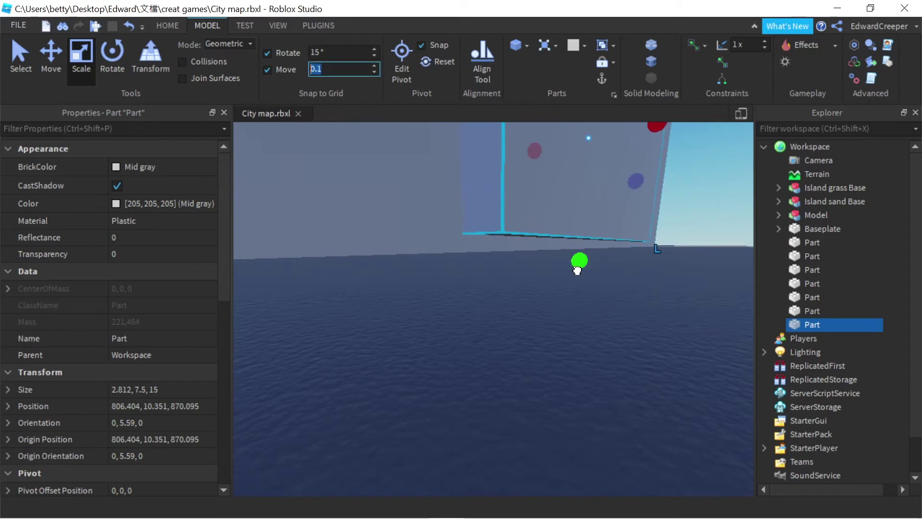
left_click_drag(578, 271, 585, 274)
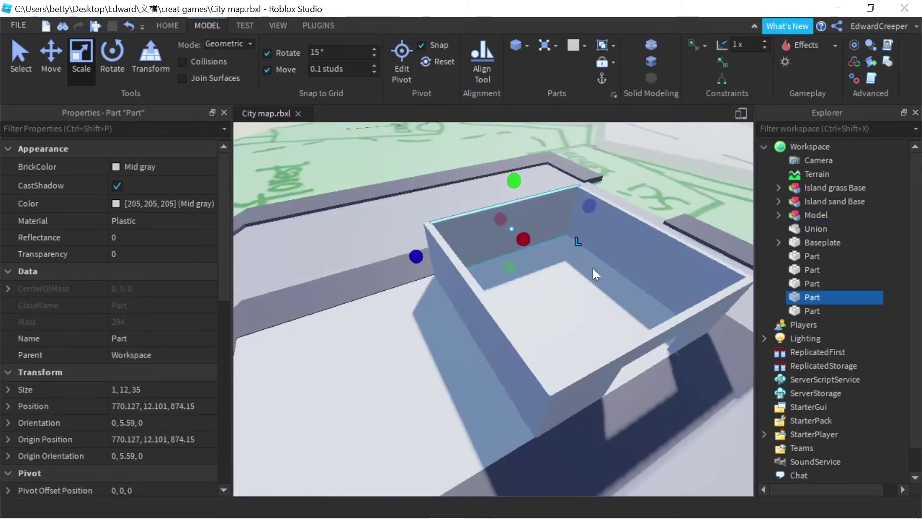
- Playtest the map inside the new store to check its walls, and stop the test
left_click(246, 26)
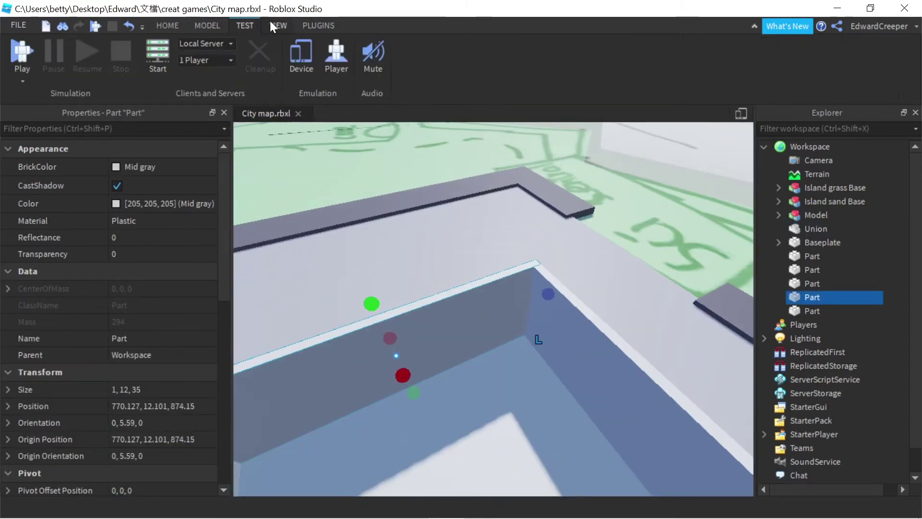
left_click(168, 25)
left_click(621, 77)
left_click(644, 111)
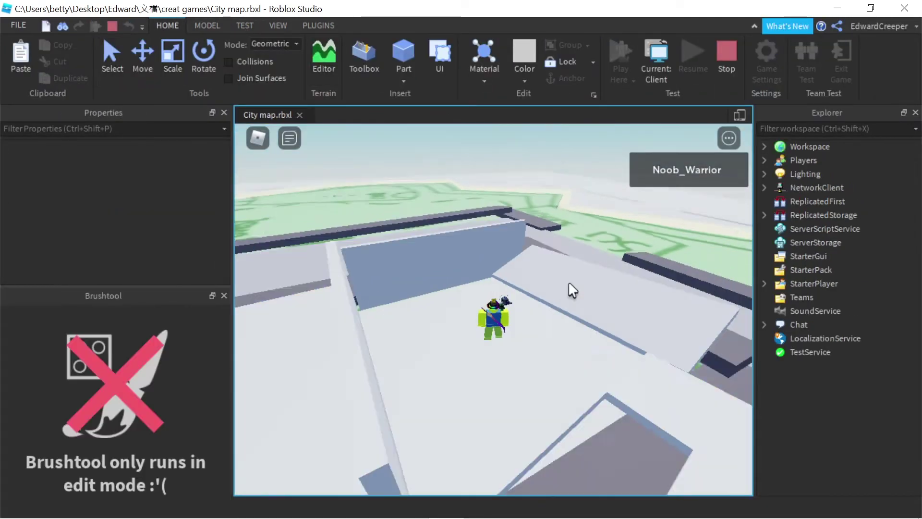
key("shift+F5")
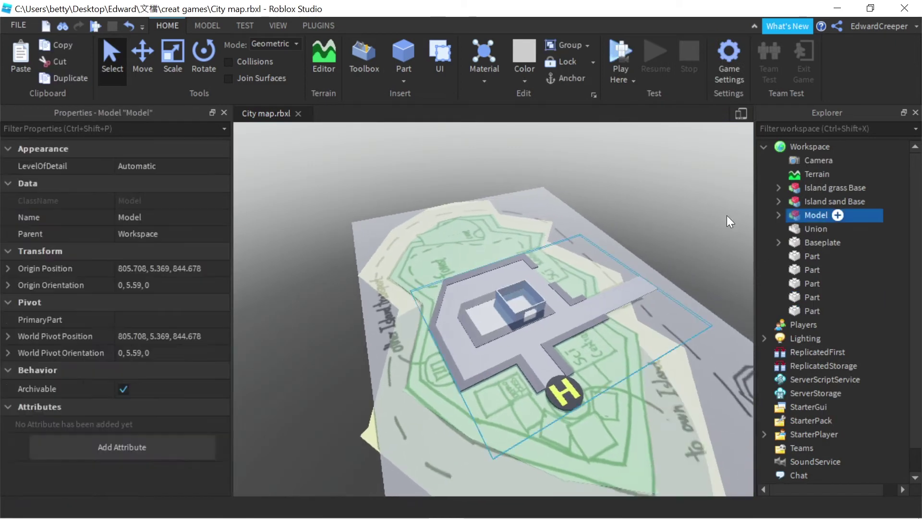
- Anchor the store's wall parts and playtest the map again from inside the store
left_click(809, 270)
key("f")
key("F5")
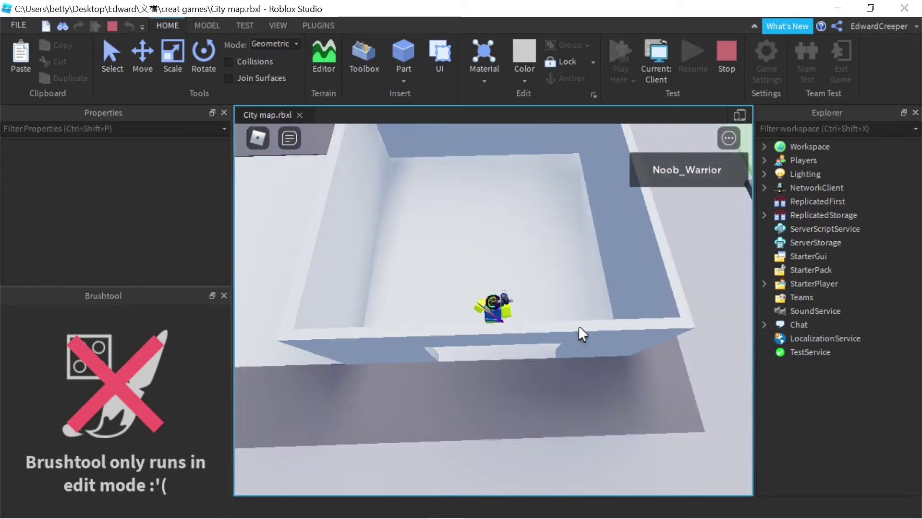
key("shift+F5")
- Separate the front wall from its door cutout and raise the wall to 19 studs
left_click(550, 227)
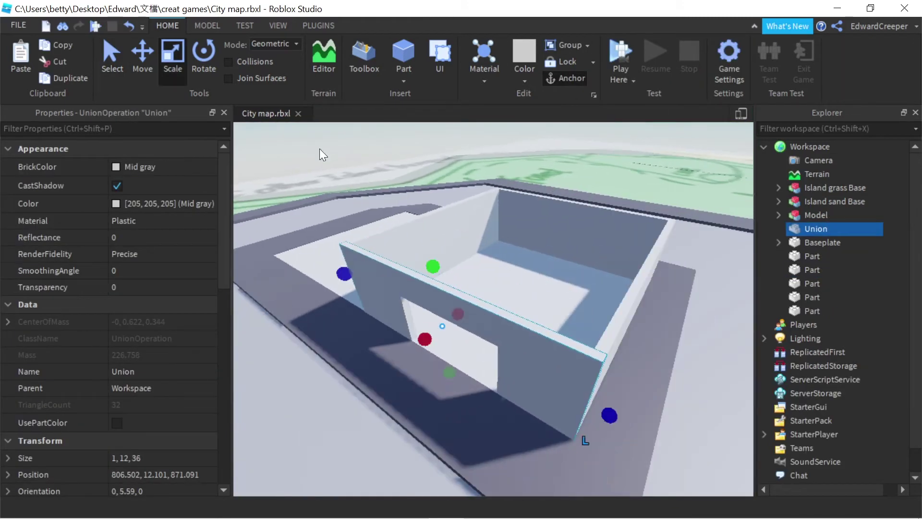
left_click(470, 280)
key("ctrl+z")
right_click_drag(470, 280, 436, 293)
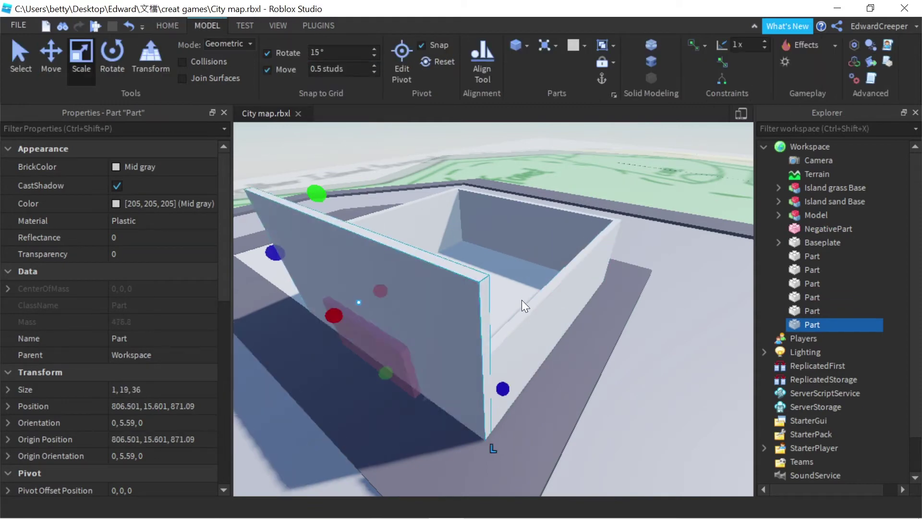
- Raise the remaining store walls to the front wall's height and unite the front wall with the negative door block again
left_click(525, 304)
right_click_drag(526, 305, 509, 371)
scroll(508, 371, "up", 2)
left_click_drag(473, 362, 582, 416)
left_click(650, 51)
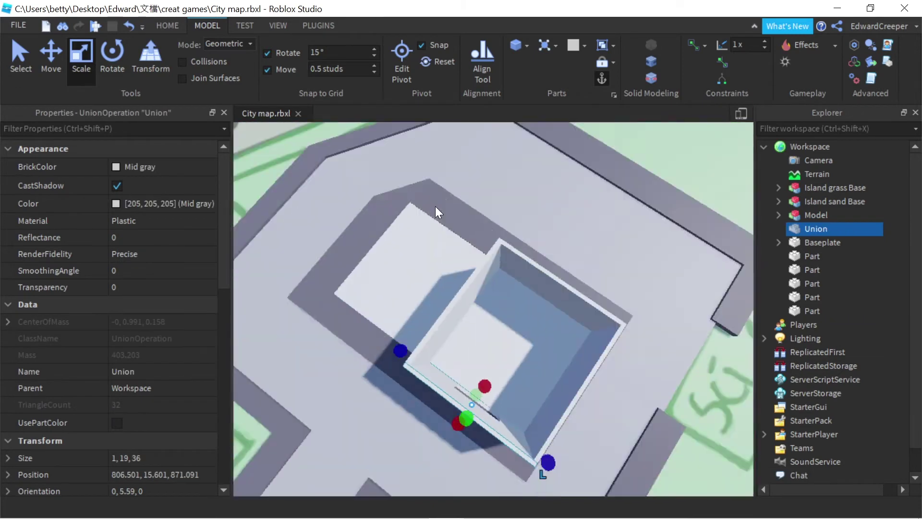
- Look over the store from above and inside, and start a playtest within its walls
left_click(816, 215)
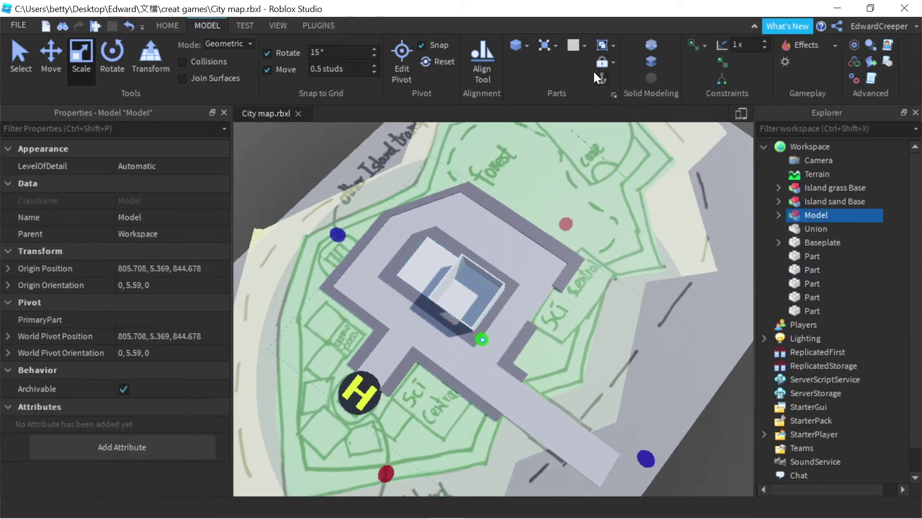
left_click(812, 311)
key("f")
left_click(570, 218)
scroll(570, 218, "up", 5)
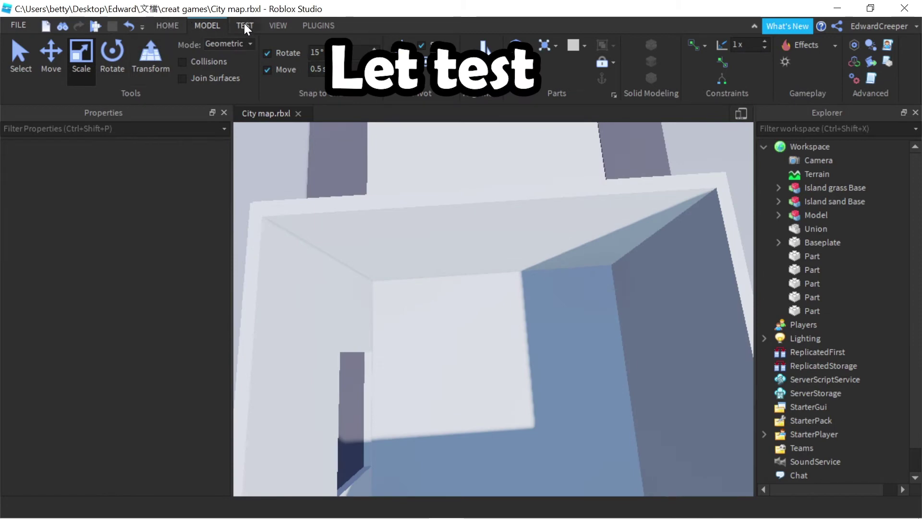
left_click(336, 24)
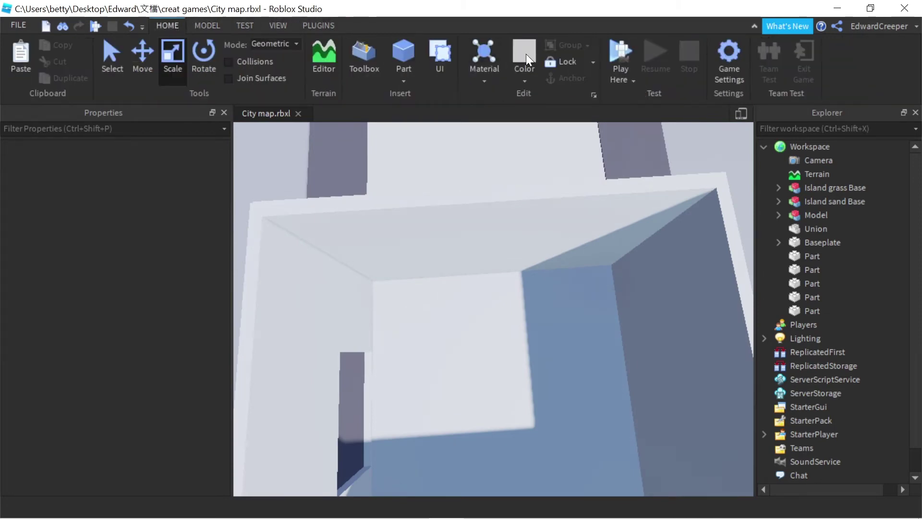
left_click(620, 51)
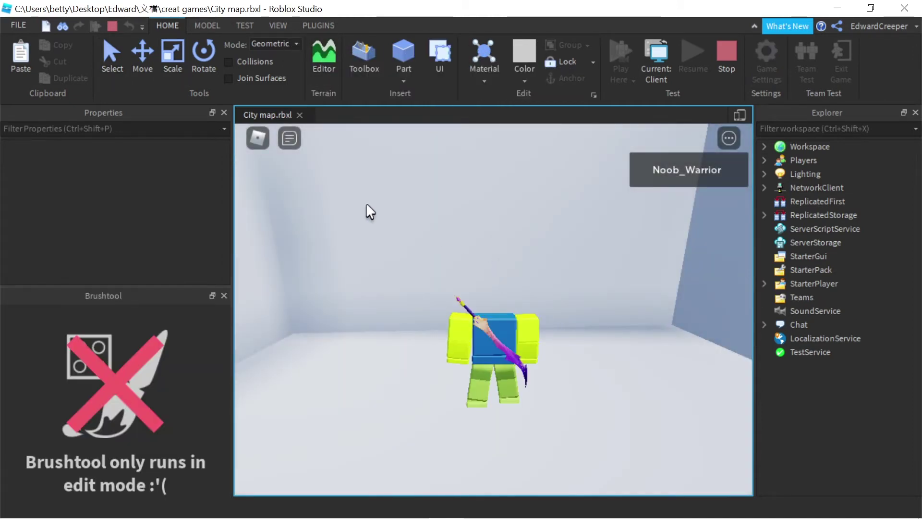
- Set the playtest's volume to maximum in the in-game settings and resume playing
left_click(258, 139)
left_click(414, 193)
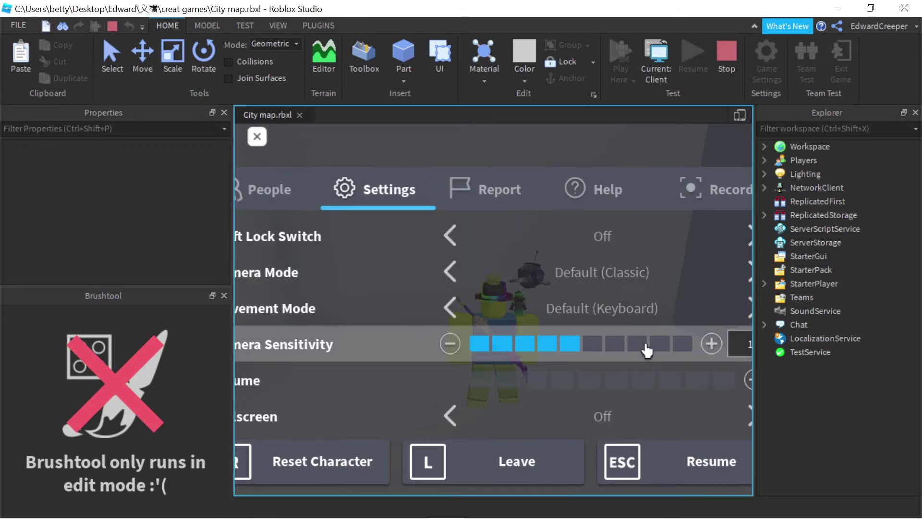
left_click(703, 380)
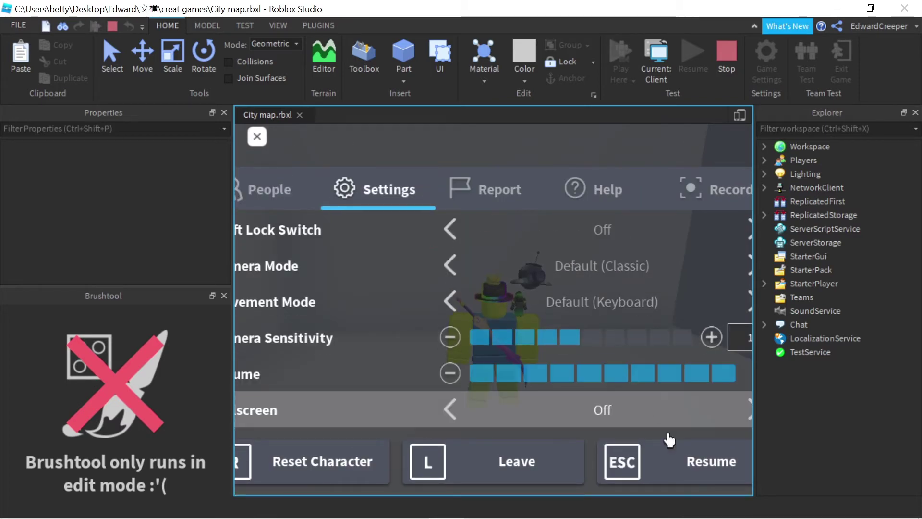
left_click(624, 449)
- Walk and jump the character through the store doorway to judge the opening's size, and end the playtest
key("w")
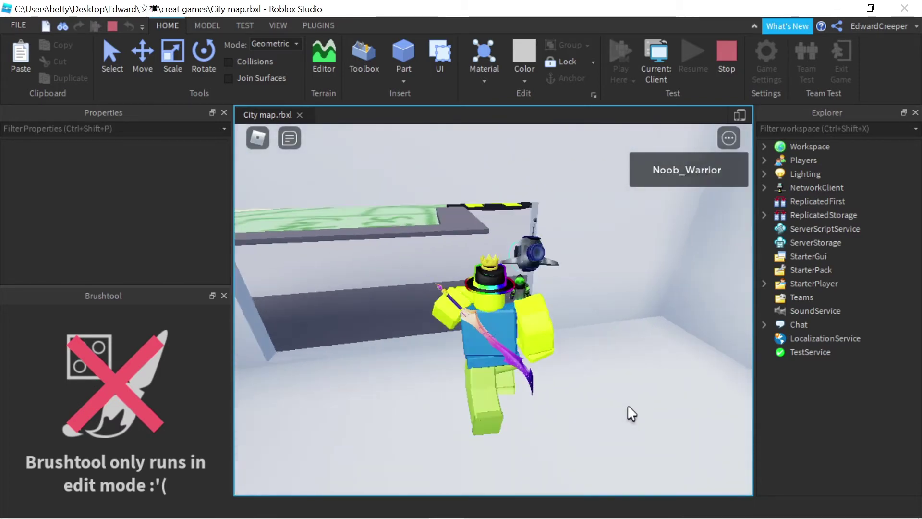
key("s")
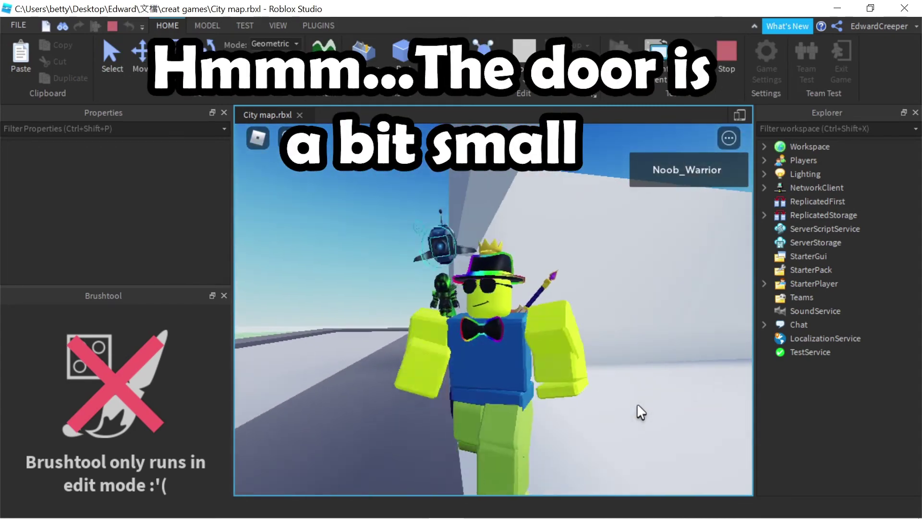
key("w")
key("w")
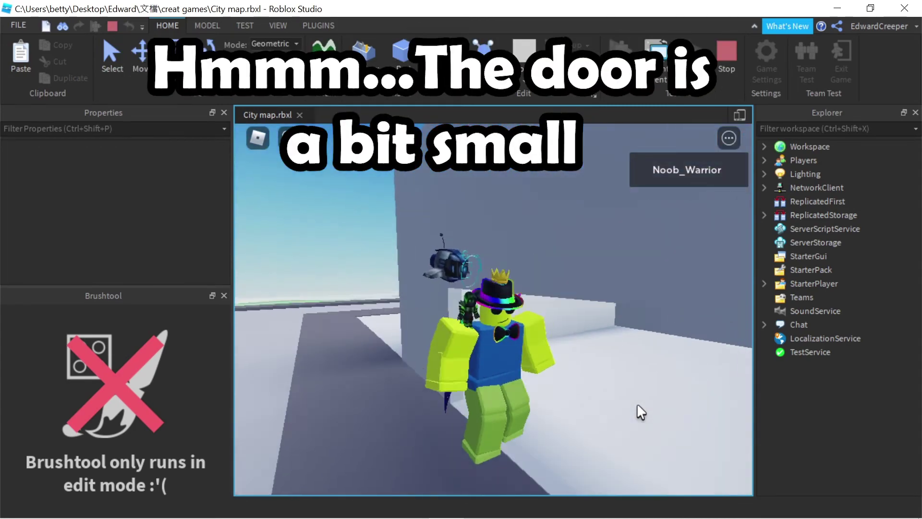
key("w")
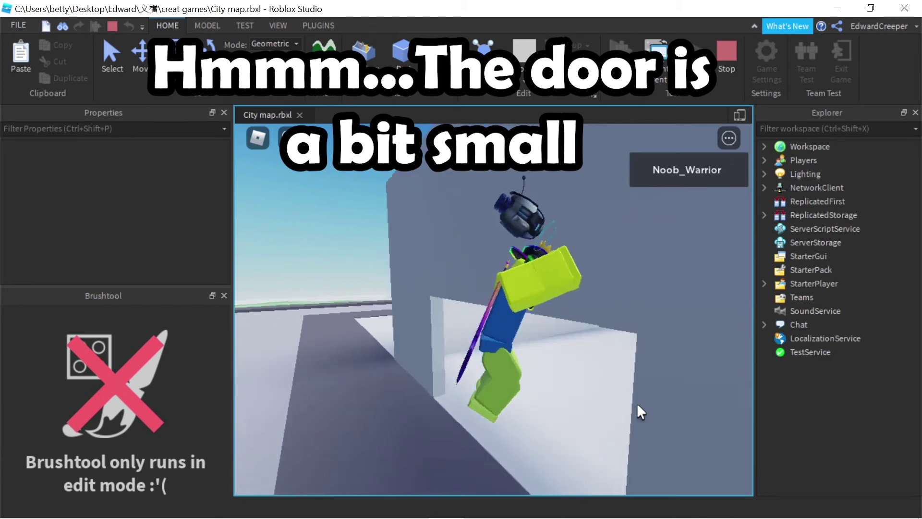
key("s")
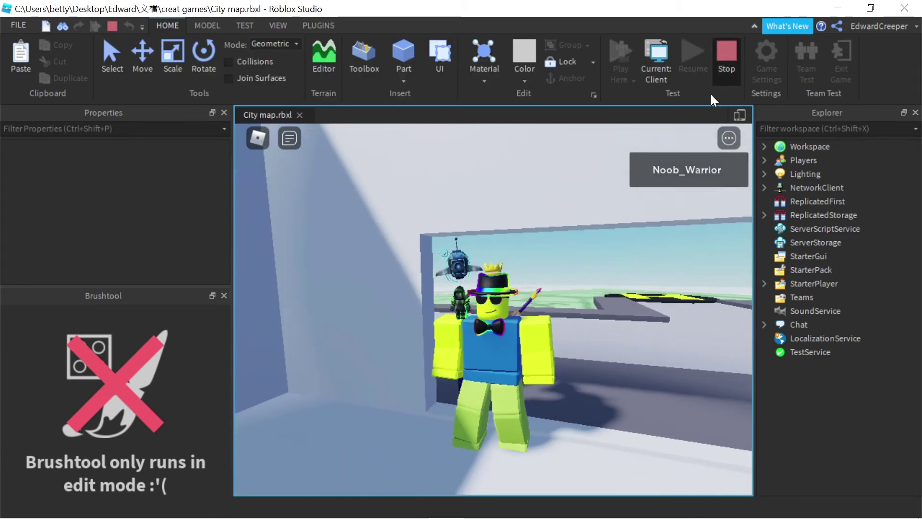
key("shift+F5")
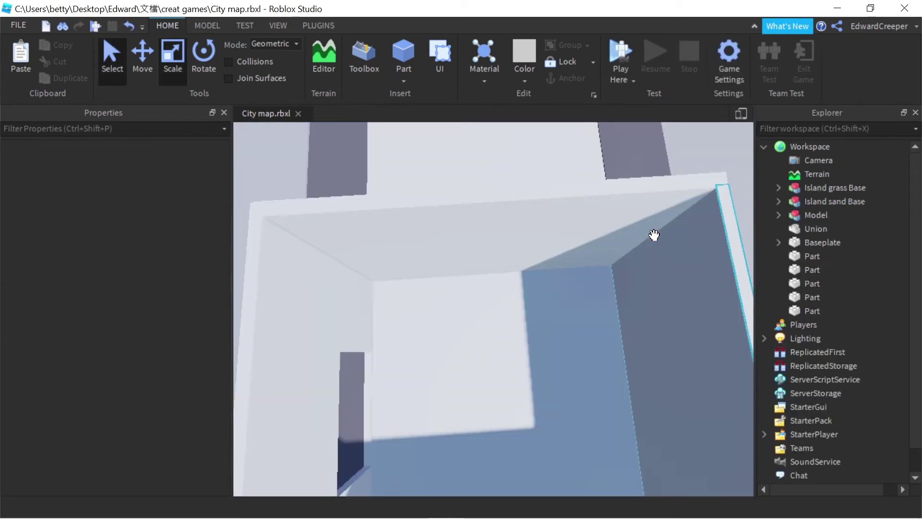
- Separate the front wall union back into the wall and its negative door block, and focus on the block
scroll(507, 291, "up", 3)
left_click(490, 221)
key("f")
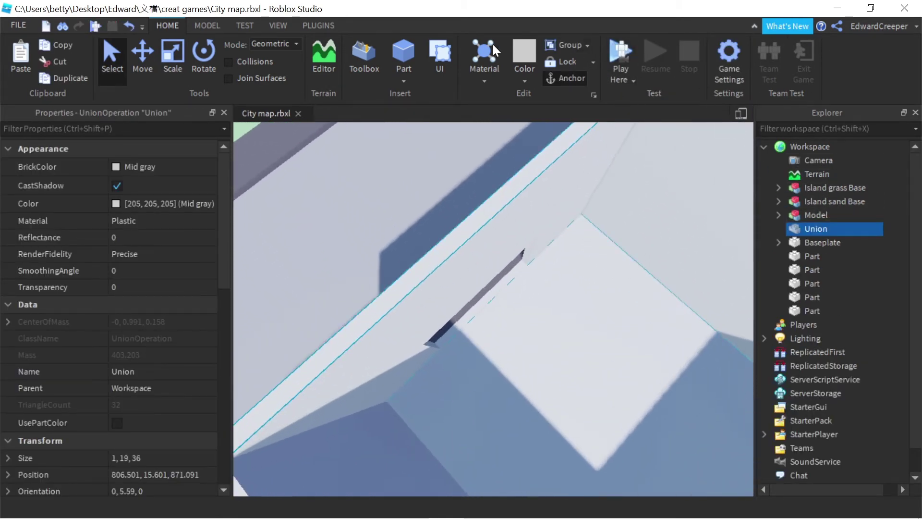
key("ctrl+shift+u")
key("f")
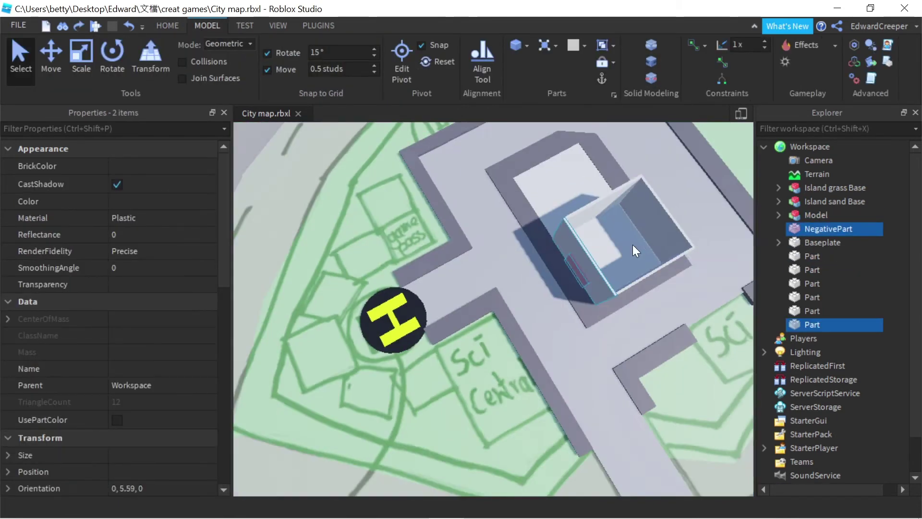
left_click(817, 228)
key("f")
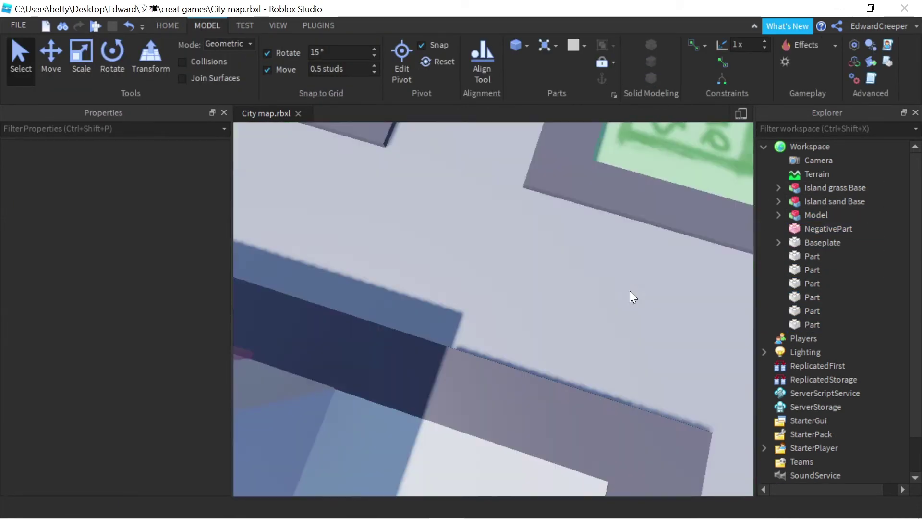
- Rescale the negative door block and union it with the front wall to recut the store's door opening
left_click(651, 61)
key("ctrl+3")
key("ctrl+z")
scroll(637, 213, "down", 10)
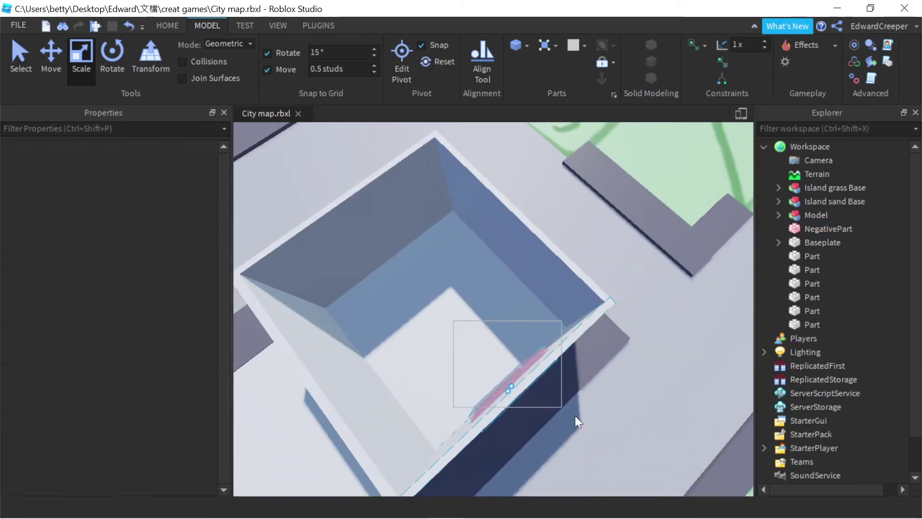
key("ctrl+z")
key("ctrl+z")
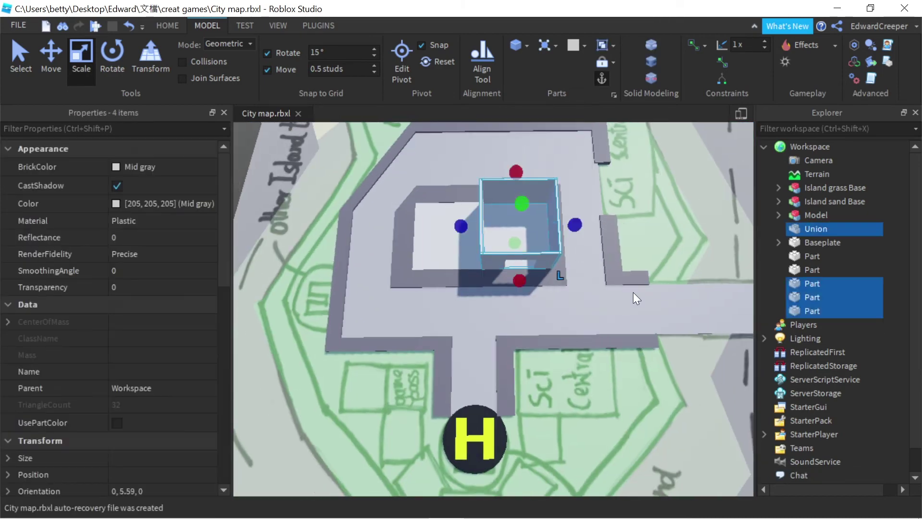
- Save the city map and start a playtest inside the store
scroll(633, 292, "down", 10)
scroll(603, 266, "up", 15)
key("ctrl+s")
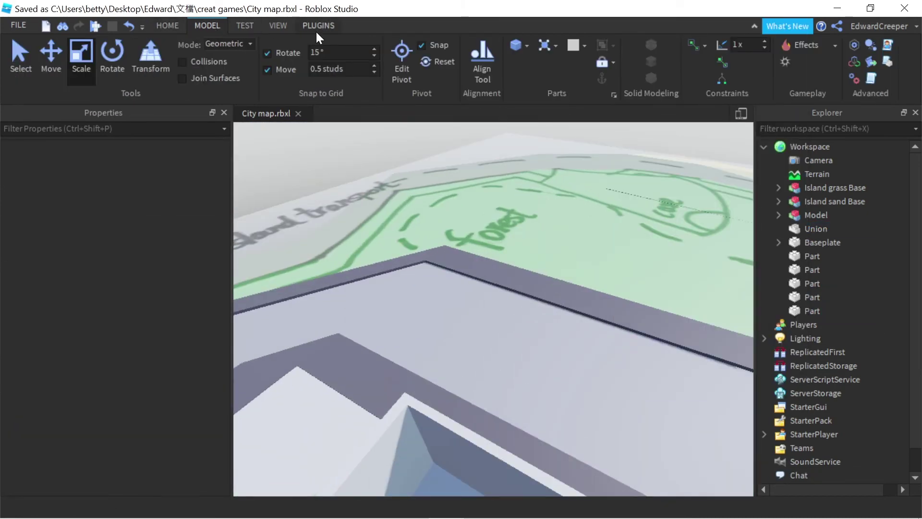
key("F5")
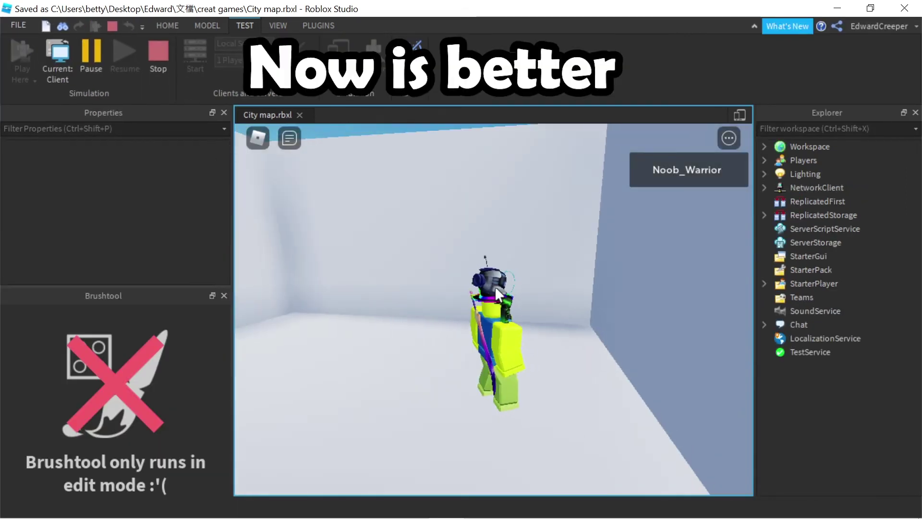
- Inspect the recut door opening from inside the store and take the character out towards the helipad
mouse_move(496, 289)
right_mouse_down()
mouse_move(493, 308)
mouse_move(524, 305)
right_mouse_up()
scroll(495, 287, "up", 5)
scroll(495, 286, "up", 5)
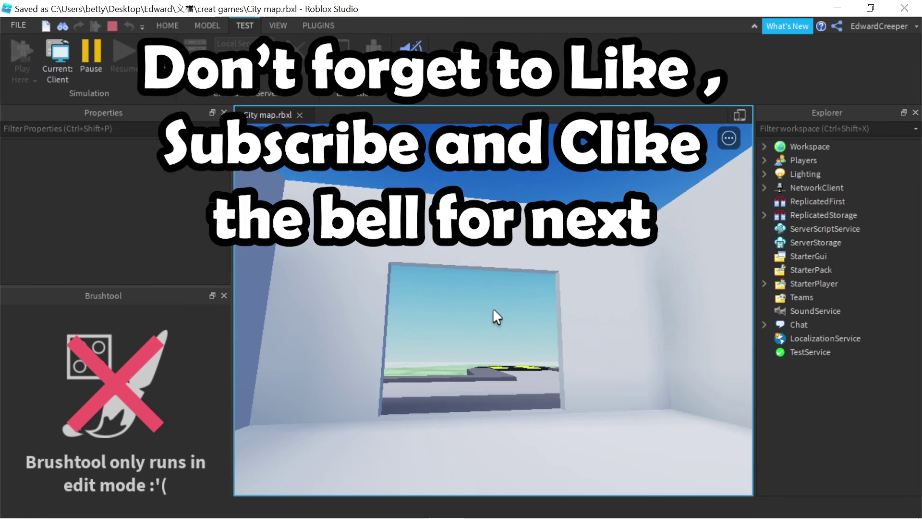
scroll(492, 307, "down", 5)
scroll(530, 303, "down", 5)
scroll(530, 303, "down", 8)
scroll(526, 301, "down", 5)
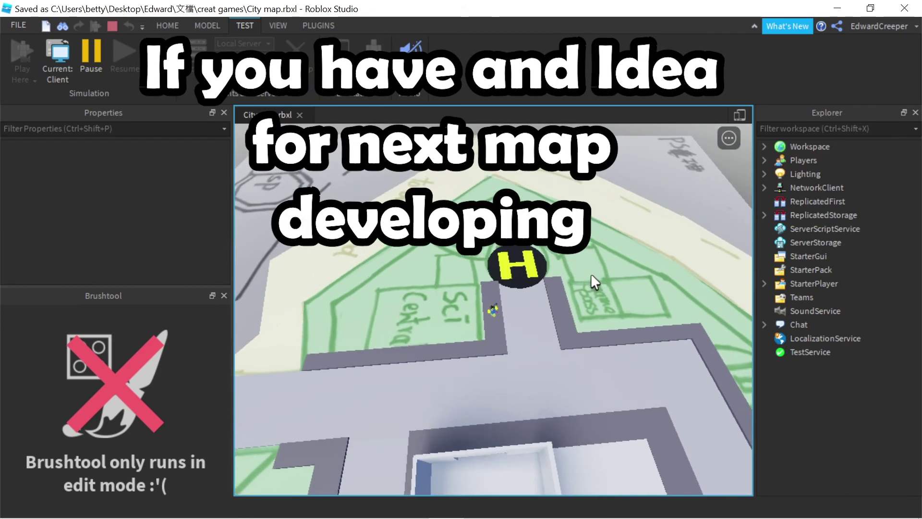
- Walk the character from the helipad back to the storefront and examine the building from the street
right_click_drag(592, 276, 592, 273)
scroll(592, 273, "up", 3)
key("w")
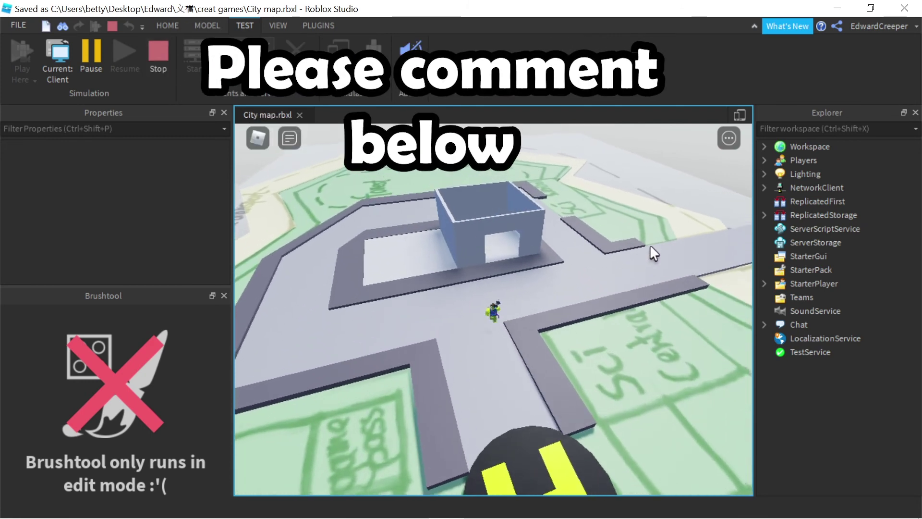
key("w")
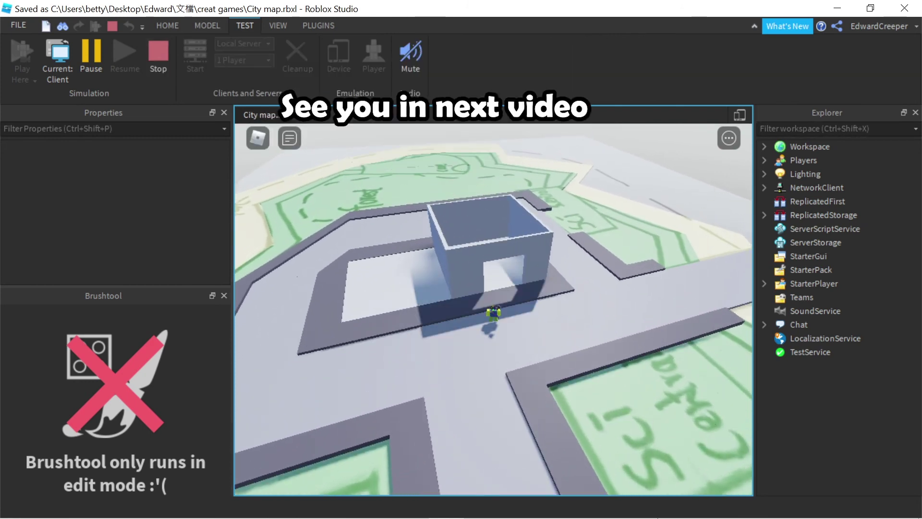
mouse_move(864, 506)
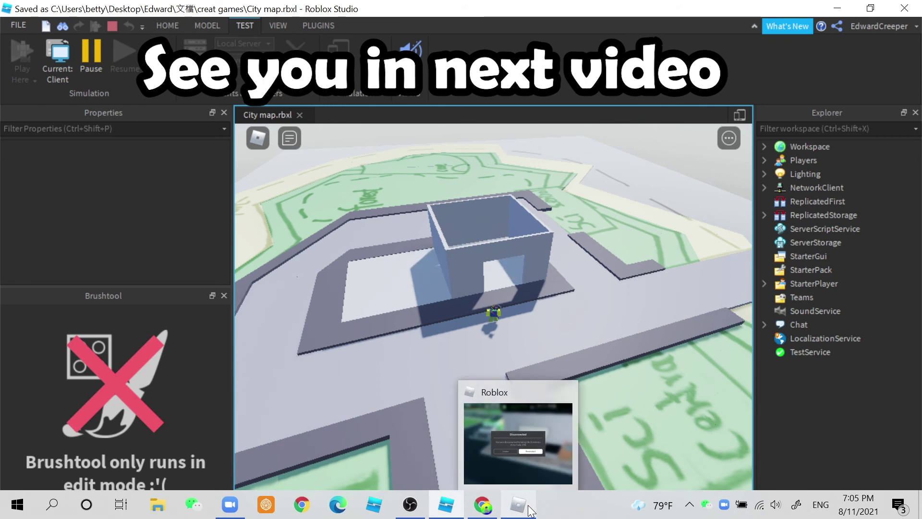
scroll(608, 427, "up", 8)
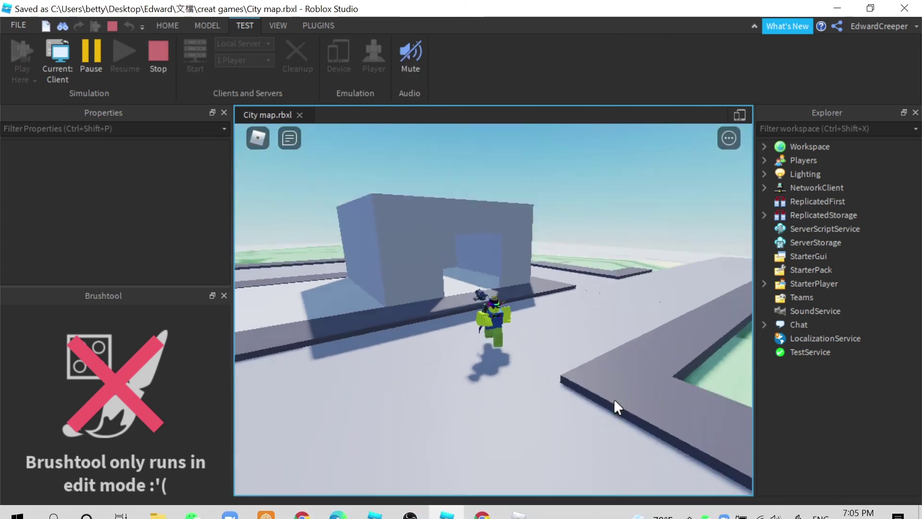
scroll(614, 398, "up", 3)
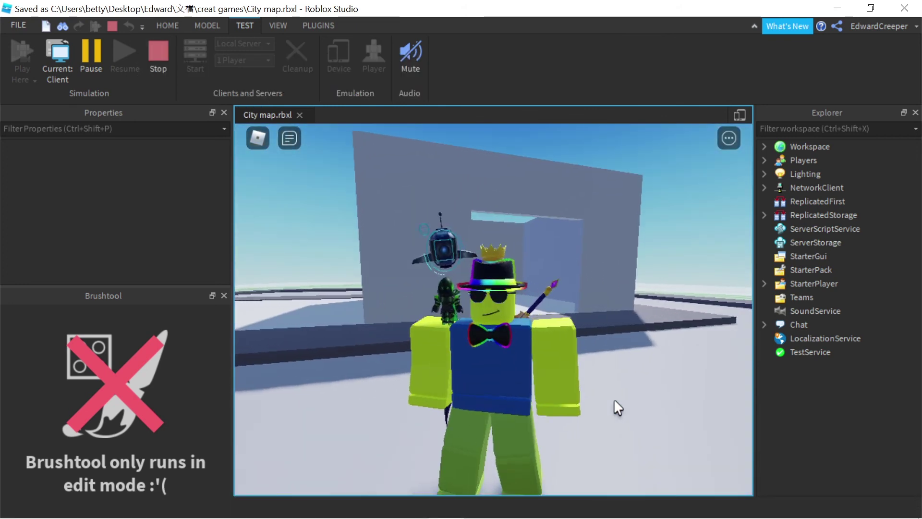
- Jump and walk the character around the store doorway to check the opening's size up close
key("space")
key("1")
scroll(614, 399, "up", 5)
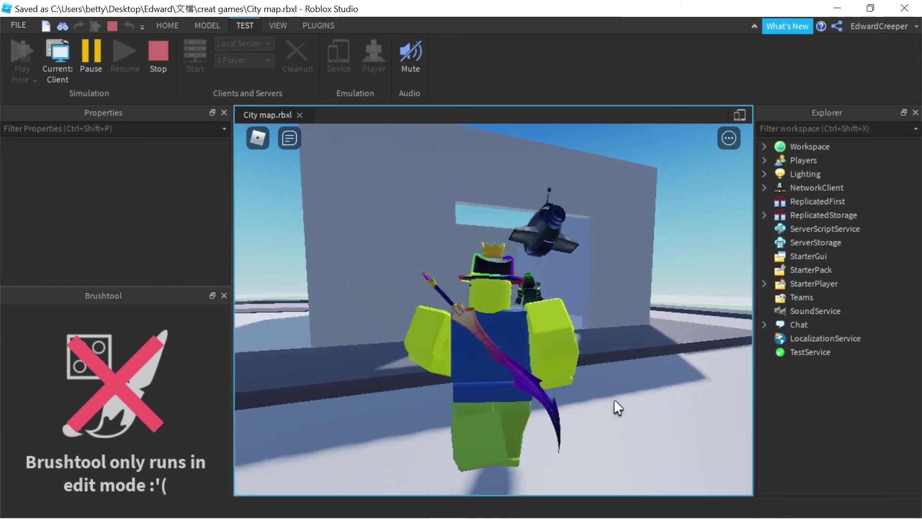
scroll(614, 399, "up", 2)
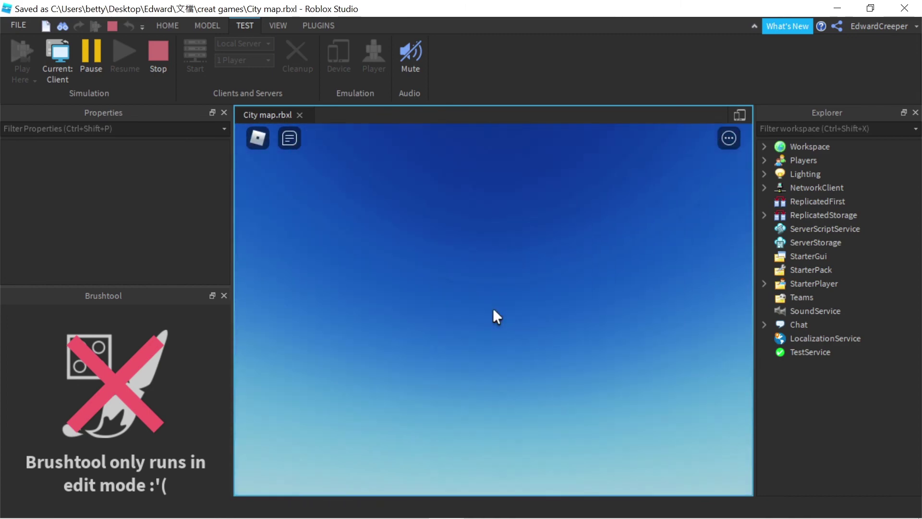
scroll(493, 308, "down", 5)
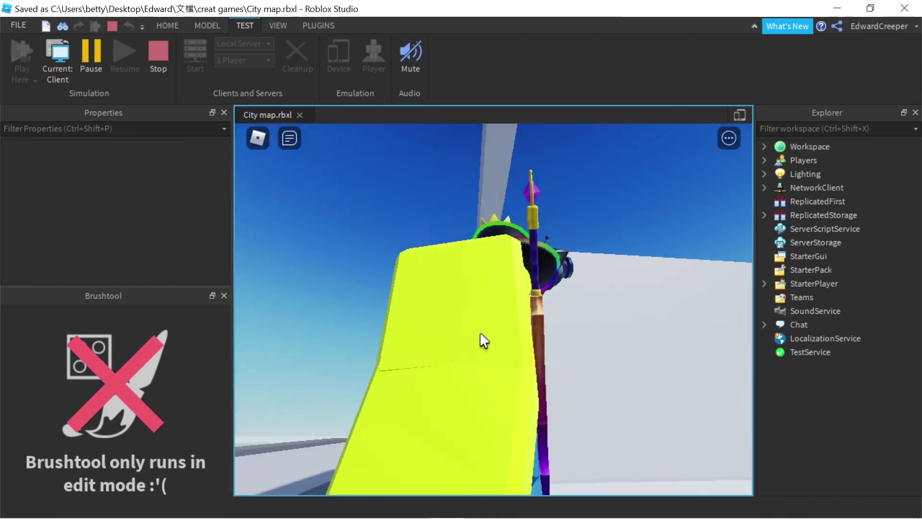
key("s")
scroll(456, 341, "down", 4)
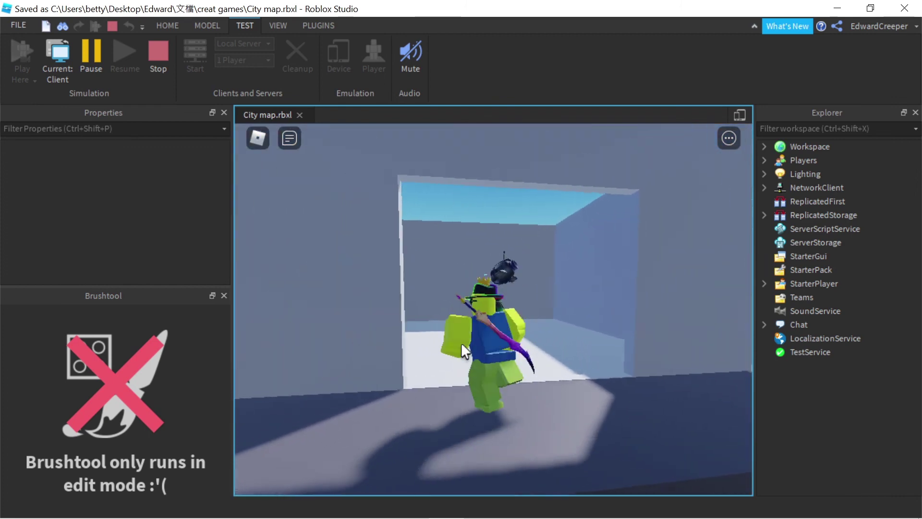